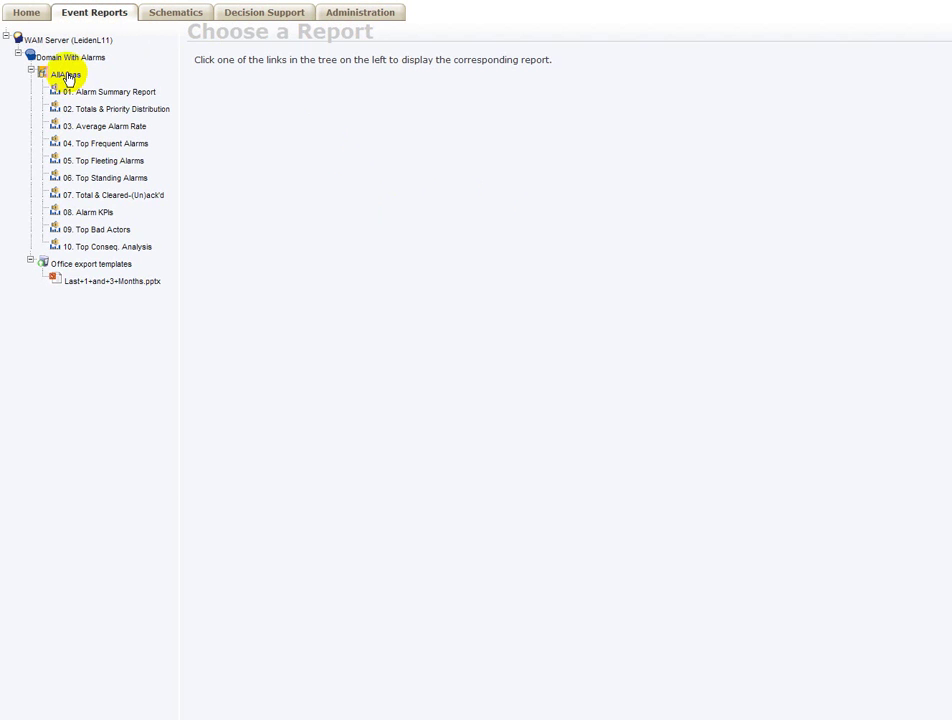
# - For the AllAreas event browser, fill in a new report described "11. My Report" with profile Count of Alarms Fleeting < 'T' and T in minutes
pyautogui.click(67, 76)
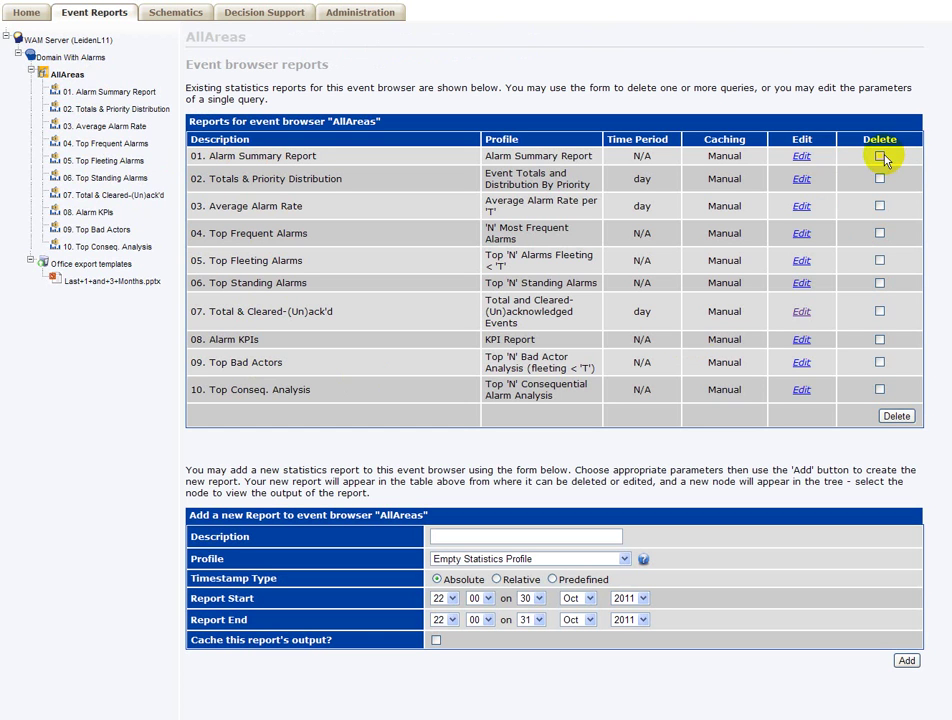
pyautogui.write('11')
pyautogui.click(472, 550)
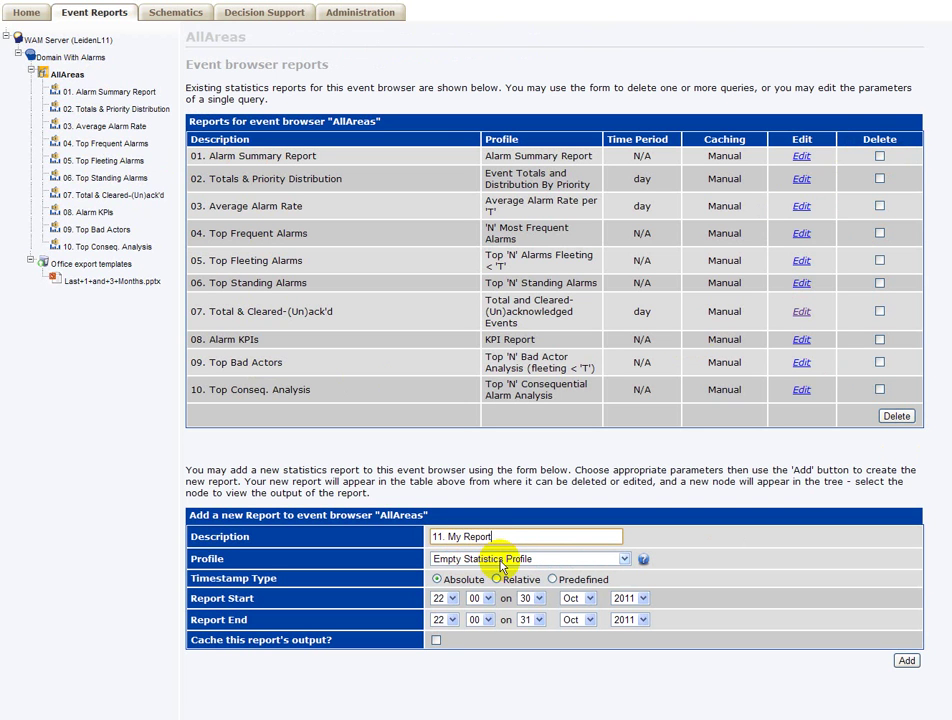
pyautogui.click(500, 563)
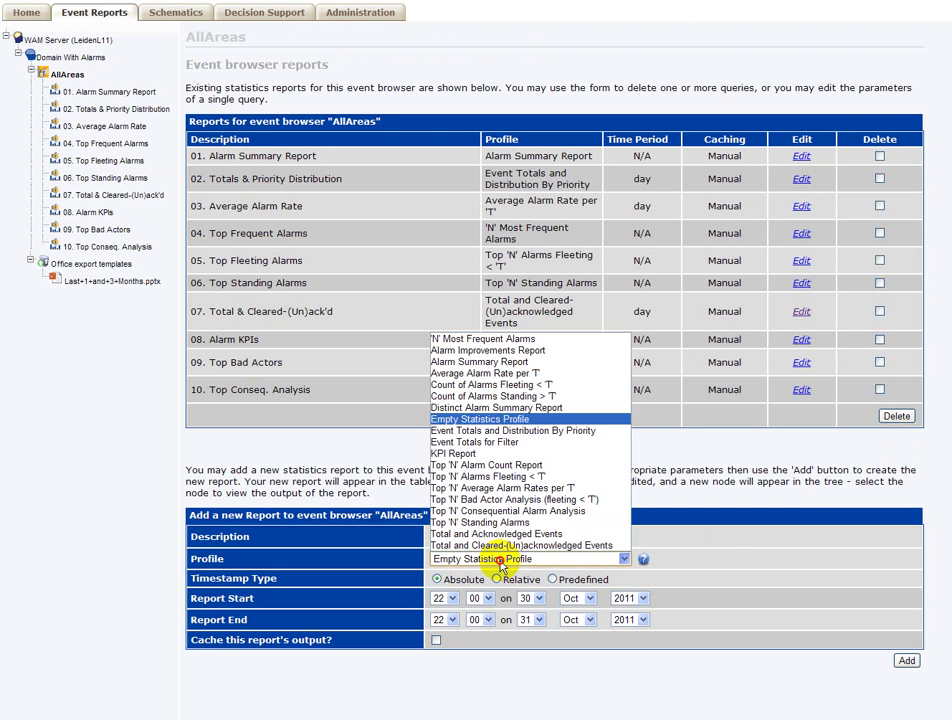
pyautogui.click(517, 388)
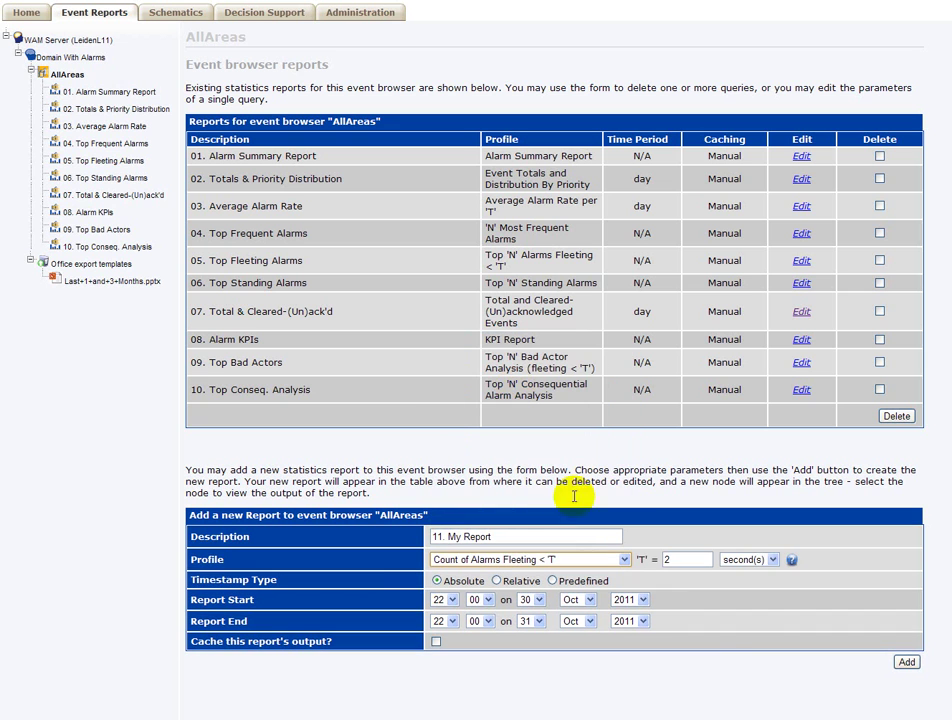
pyautogui.click(774, 560)
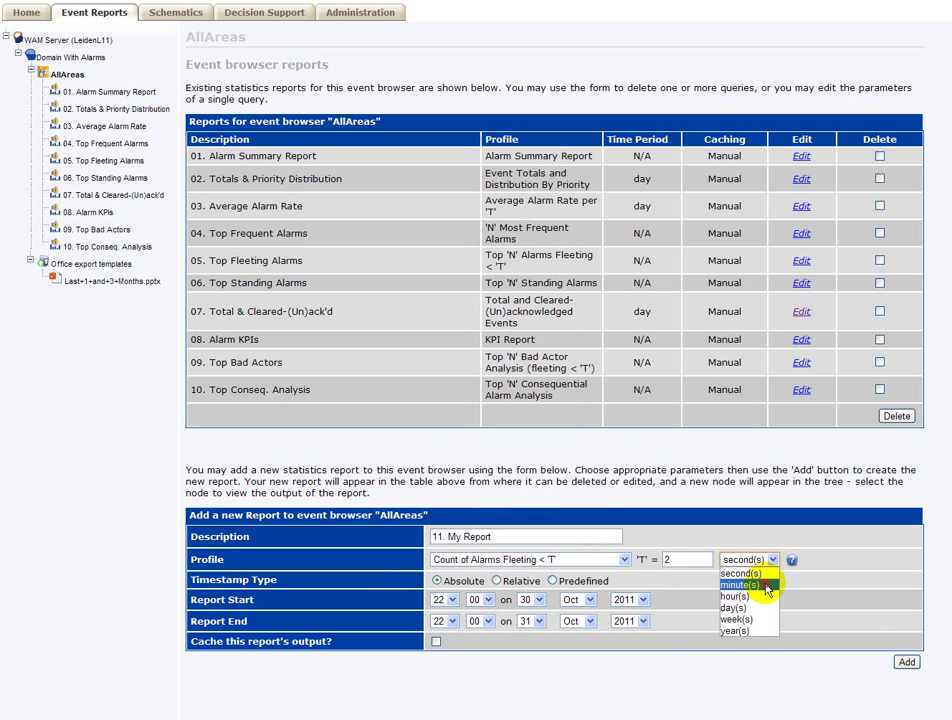
pyautogui.click(767, 586)
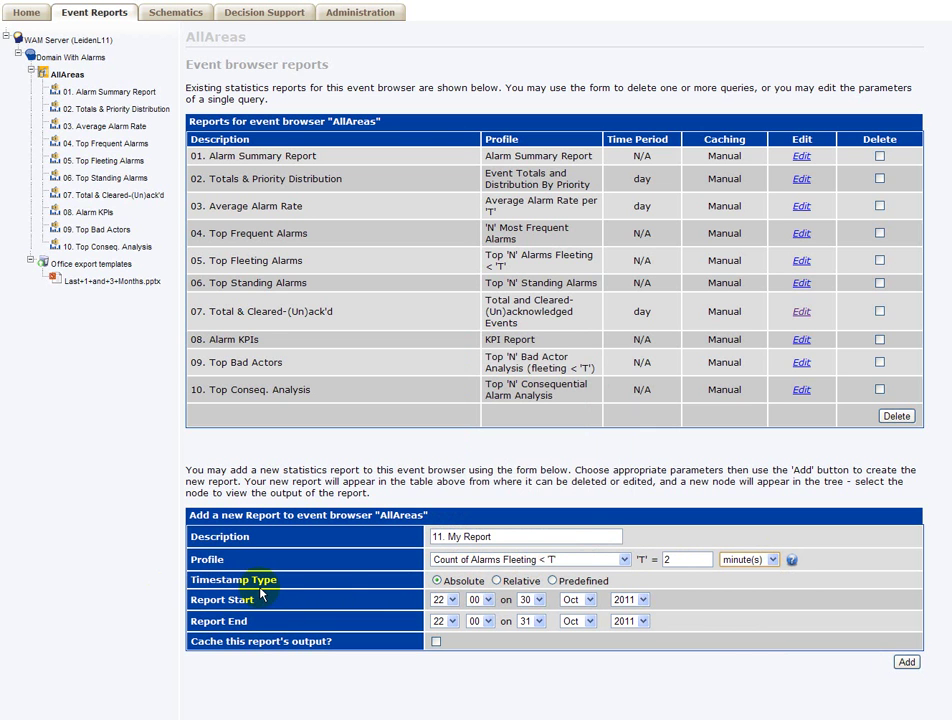
# - Set the new report's timestamp type to Predefined and its report start to Last month
pyautogui.click(496, 581)
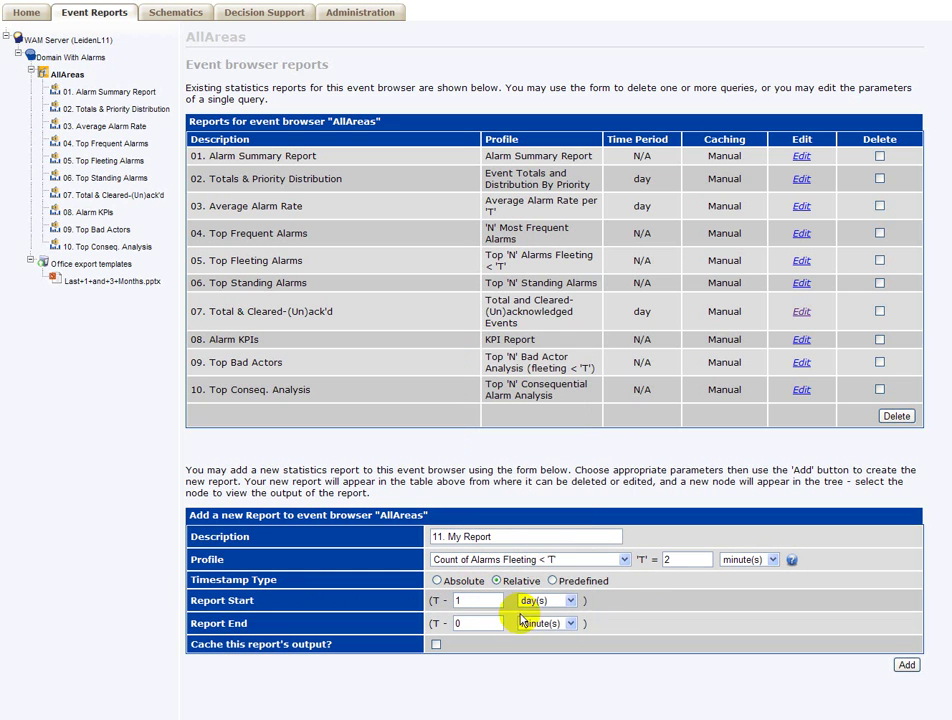
pyautogui.click(551, 581)
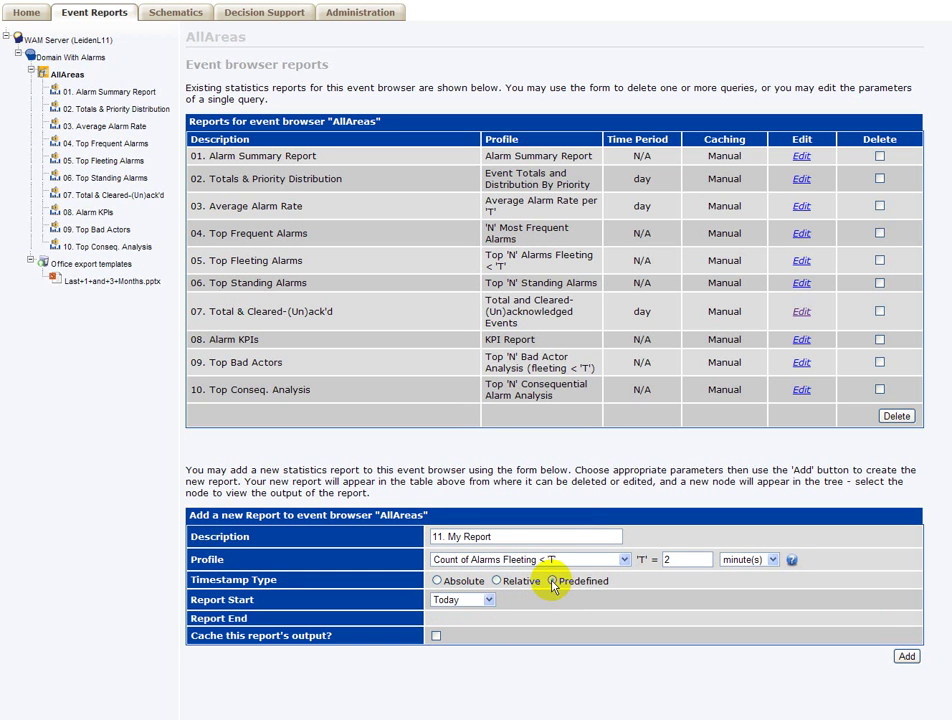
pyautogui.click(489, 600)
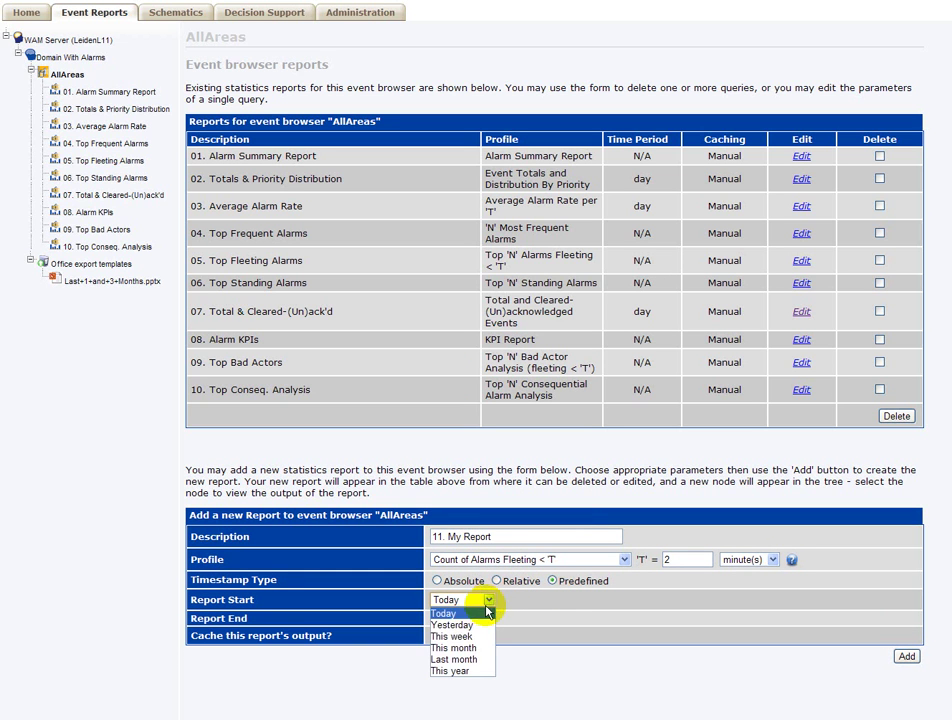
pyautogui.click(460, 659)
# - Enable caching of the report's output with automatic monthly updates on the 1st Friday, and add the report to AllAreas
pyautogui.click(436, 637)
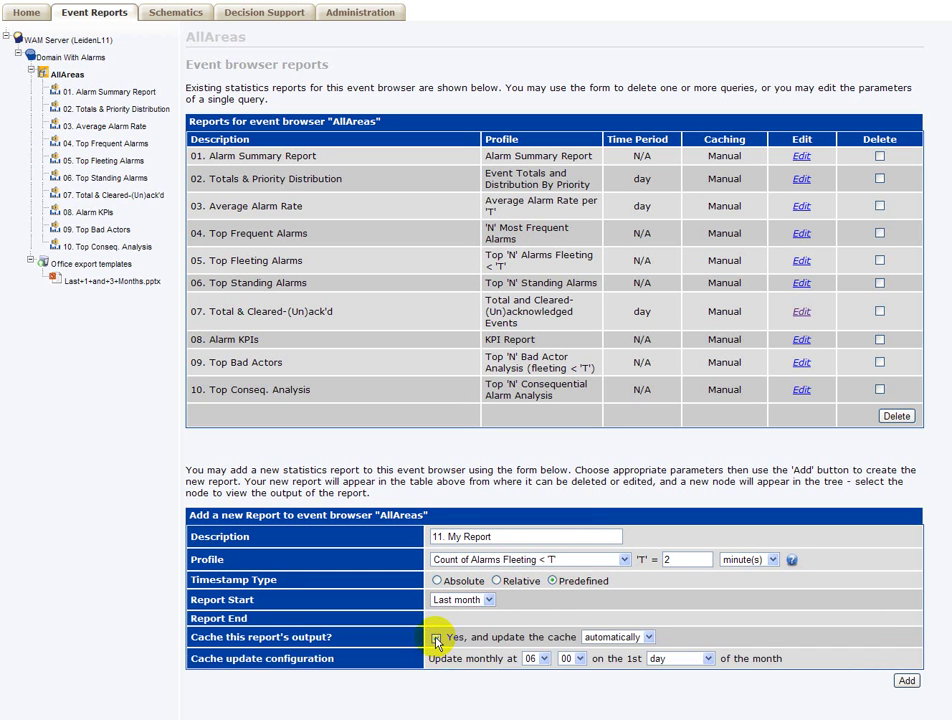
pyautogui.click(436, 637)
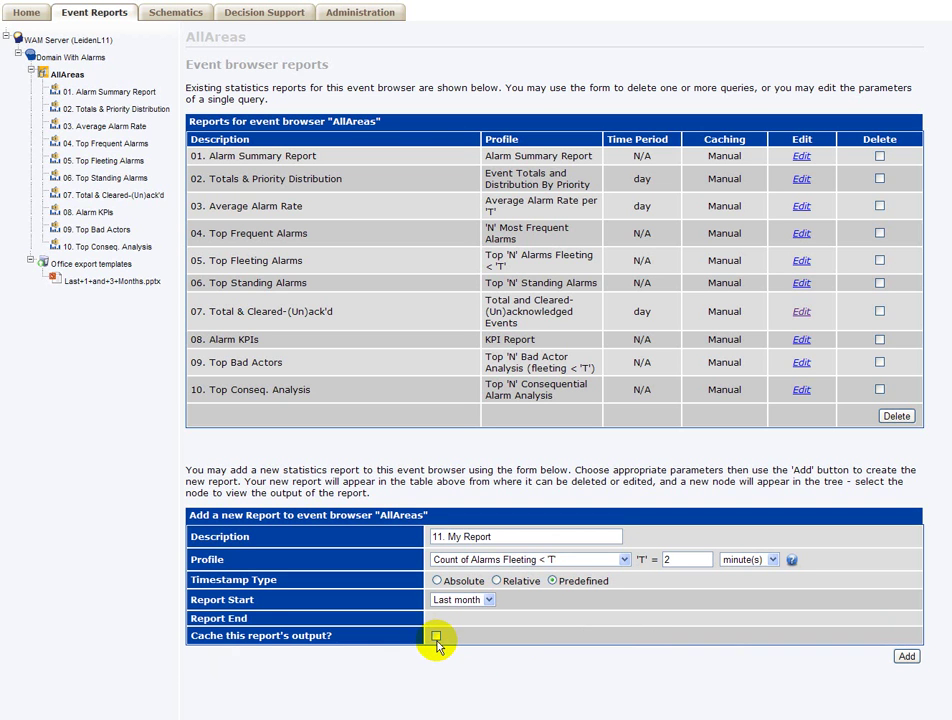
pyautogui.click(436, 638)
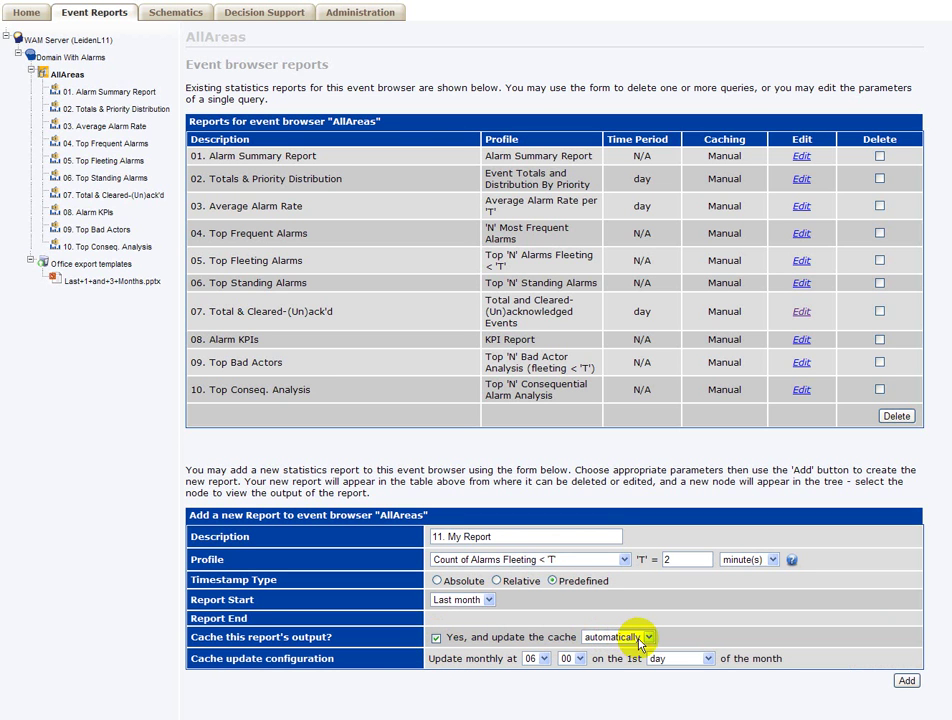
pyautogui.click(707, 658)
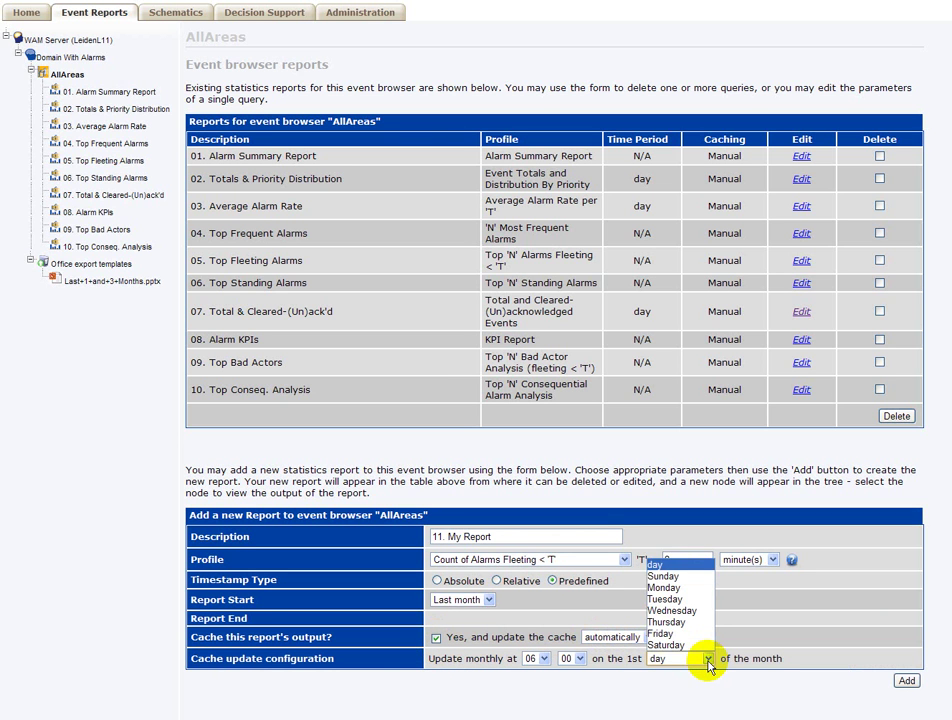
pyautogui.click(698, 635)
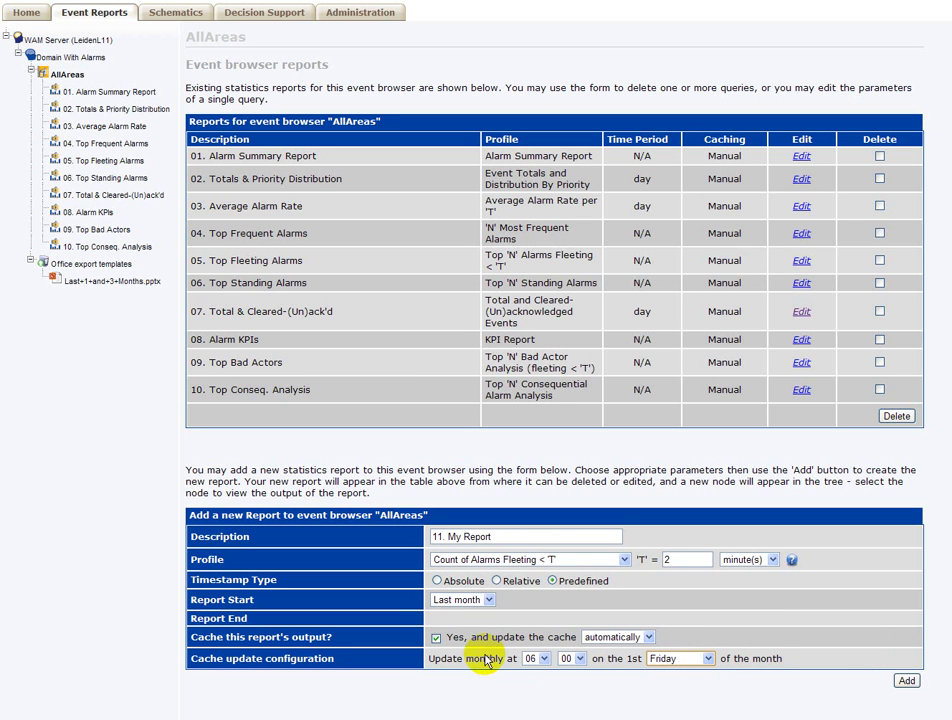
pyautogui.click(908, 682)
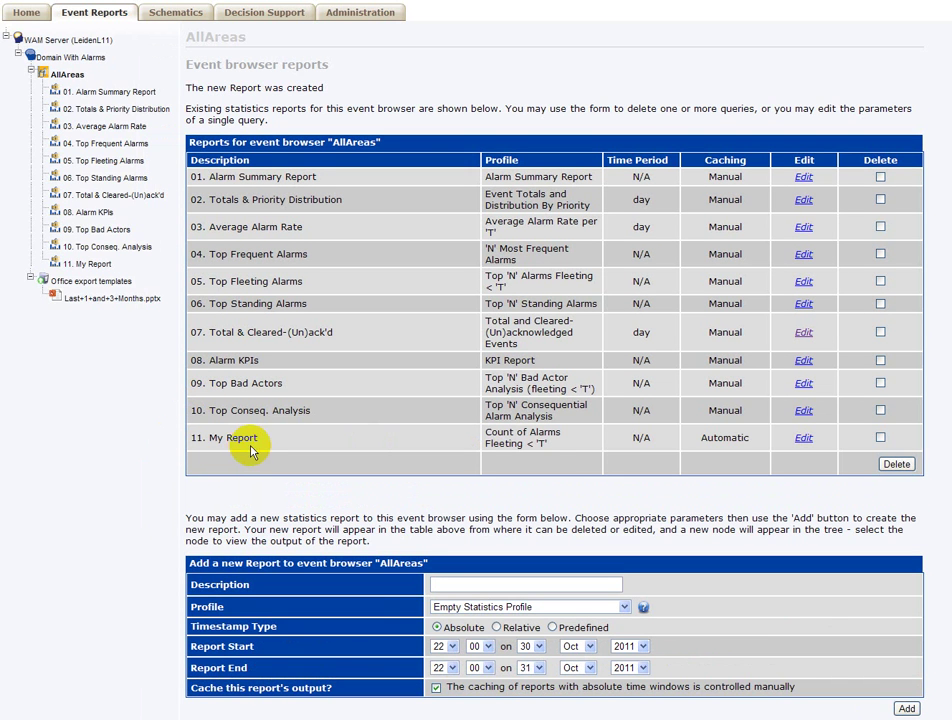
# - View the output of 11. My Report and of AllAreas reports 01 to 06, from Alarm Summary Report to Top Standing Alarms
pyautogui.click(86, 265)
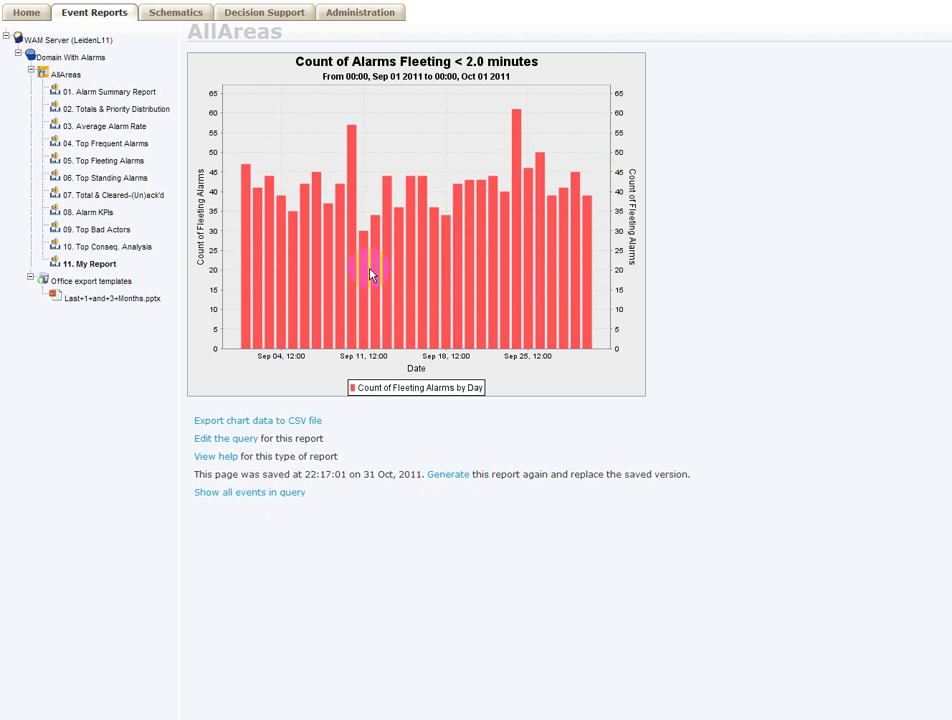
pyautogui.click(123, 92)
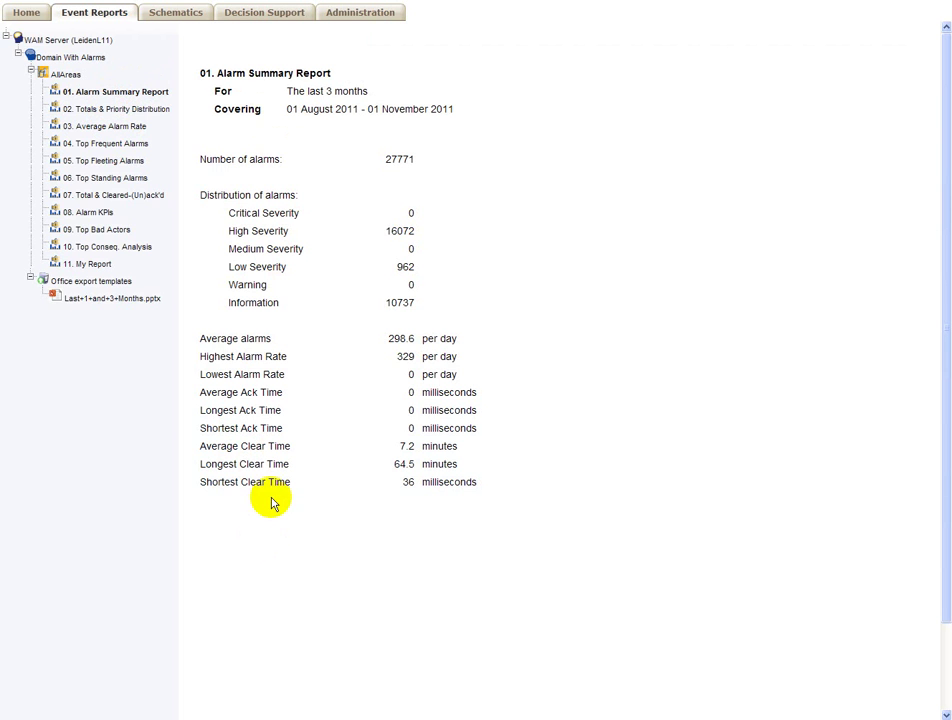
pyautogui.click(118, 110)
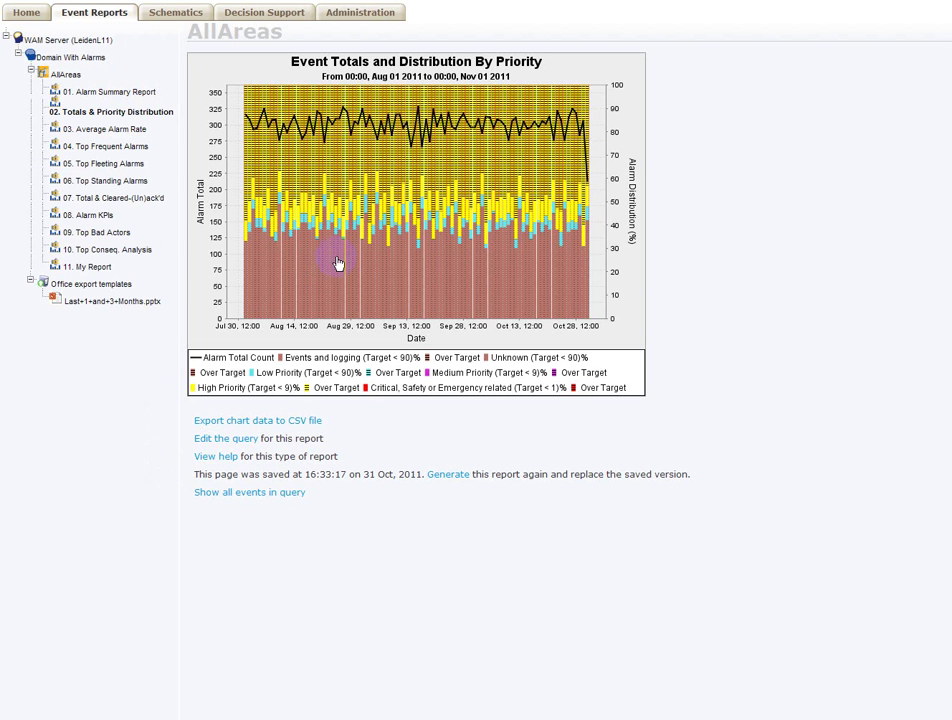
pyautogui.click(403, 65)
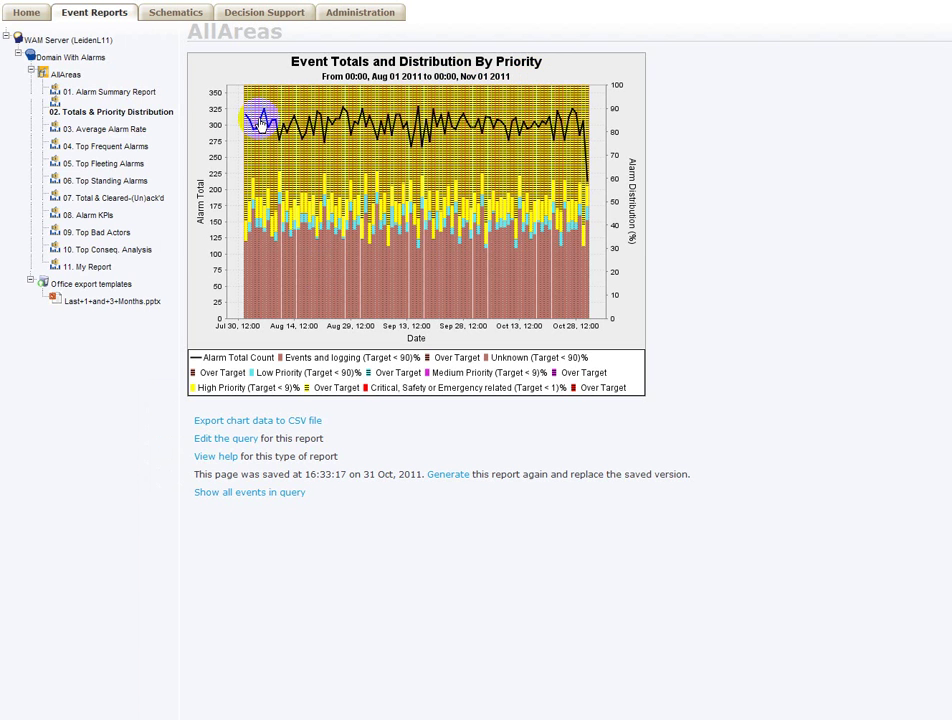
pyautogui.click(108, 133)
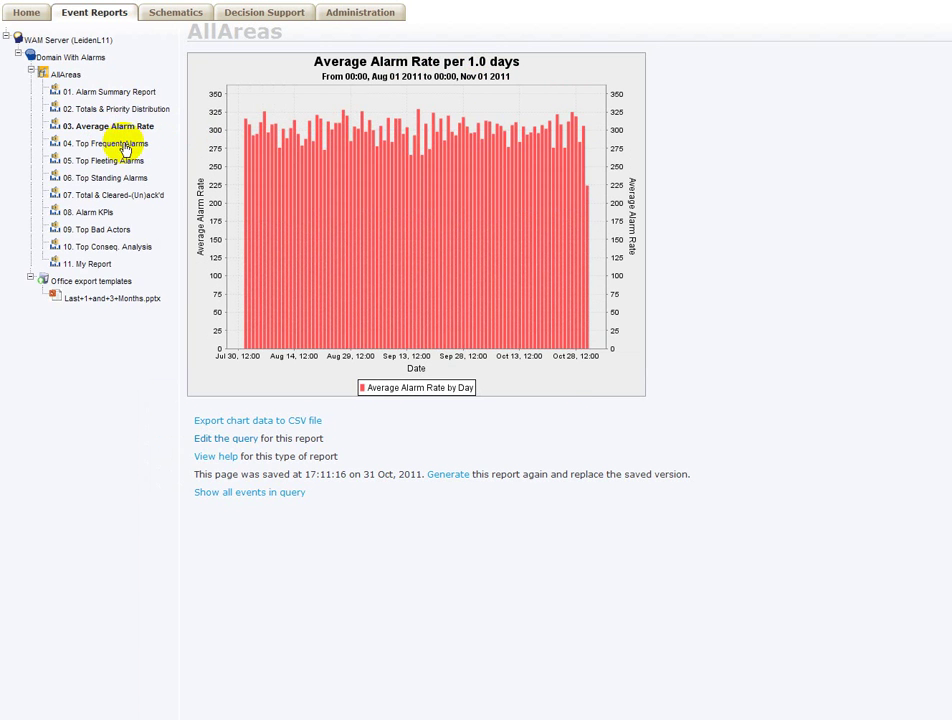
pyautogui.click(123, 148)
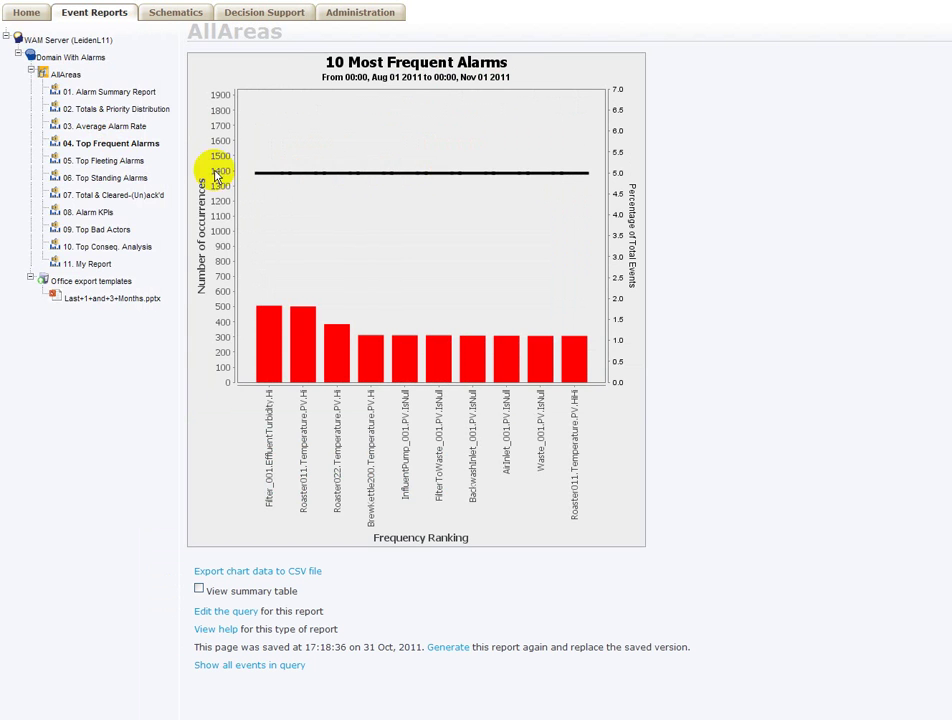
pyautogui.click(121, 163)
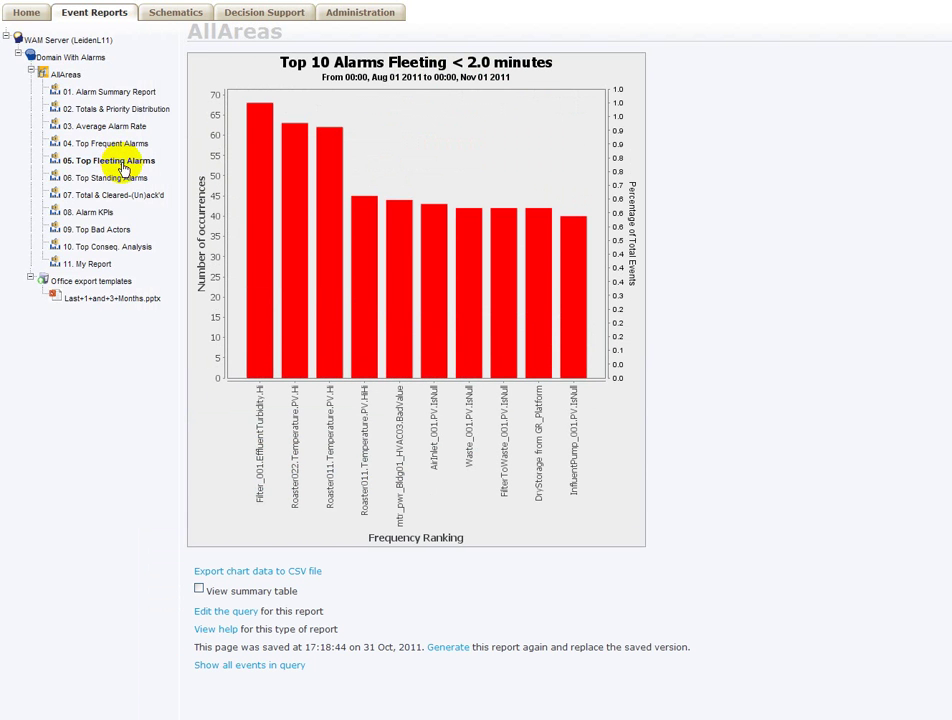
pyautogui.click(126, 182)
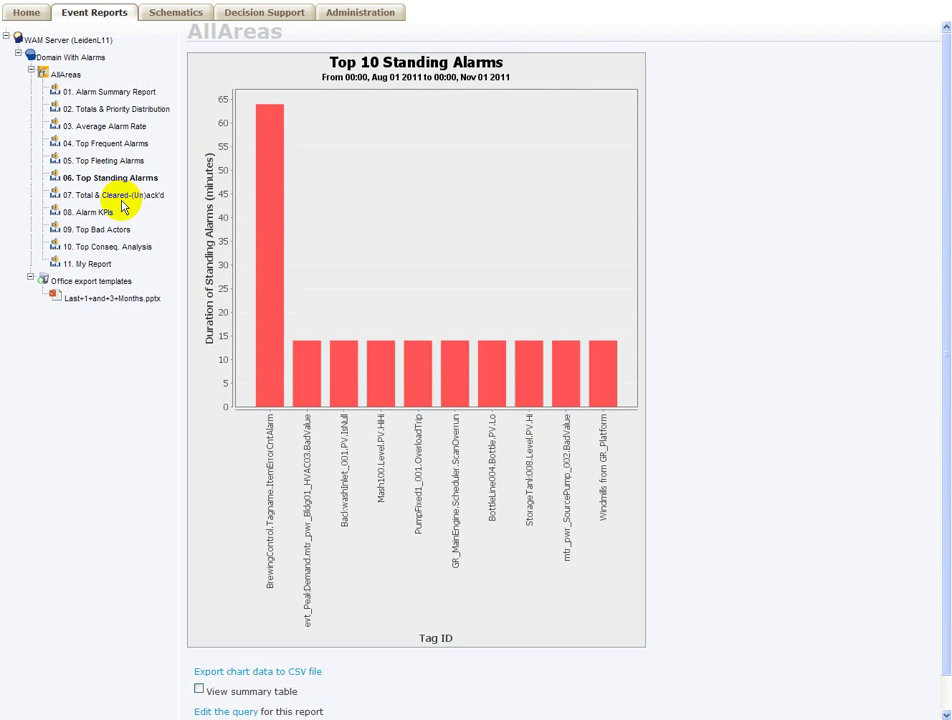
# - View the output of AllAreas reports 07 to 10, from Total & Cleared-(Un)ack'd to the consequential alarm patterns and their conclusions
pyautogui.click(123, 198)
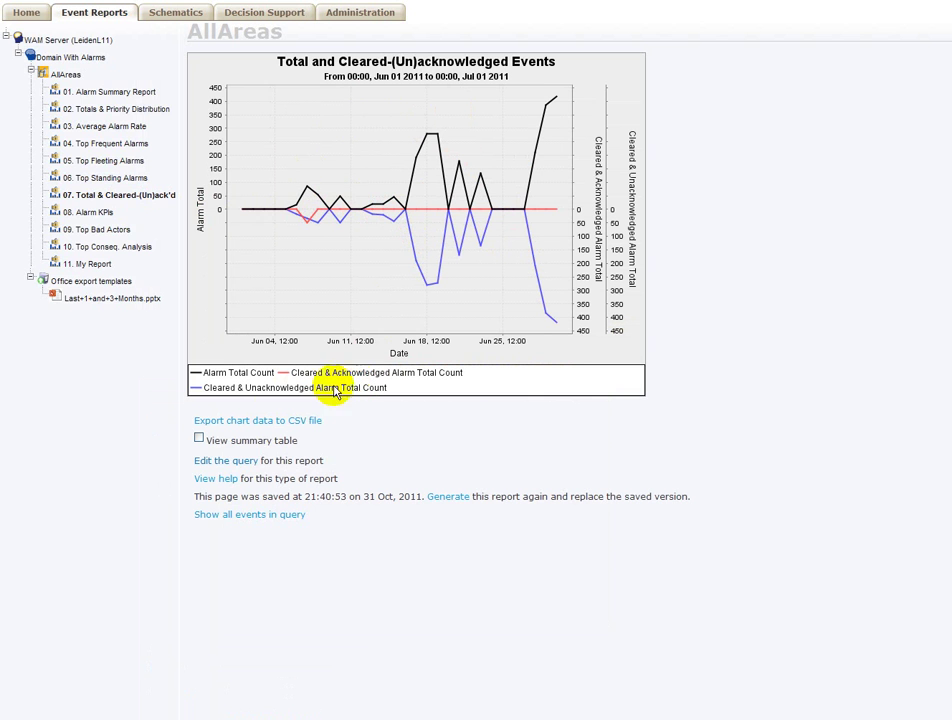
pyautogui.click(90, 213)
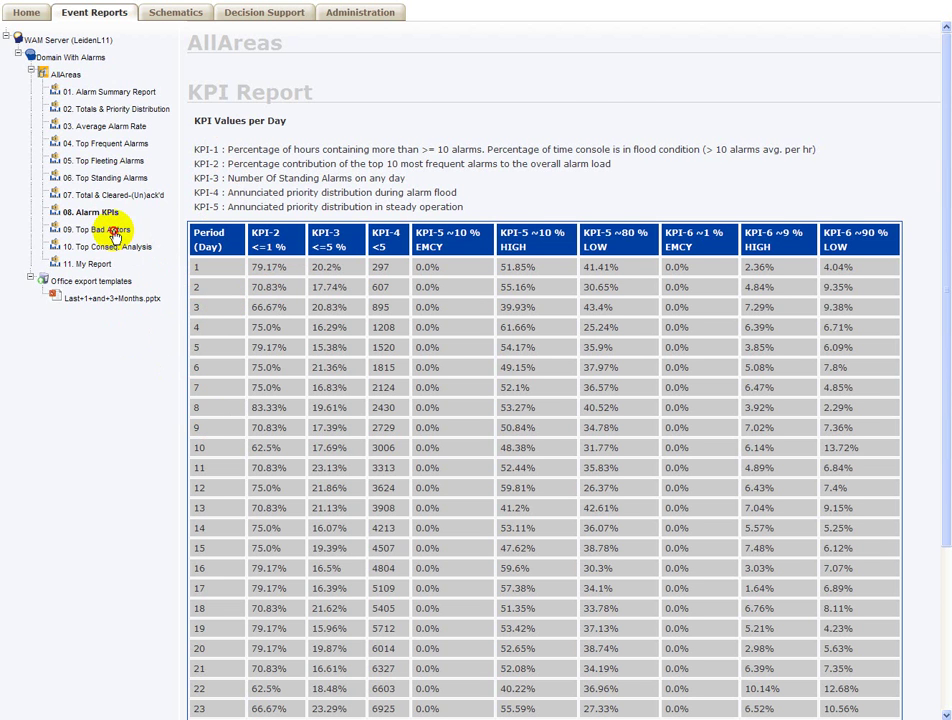
pyautogui.click(105, 229)
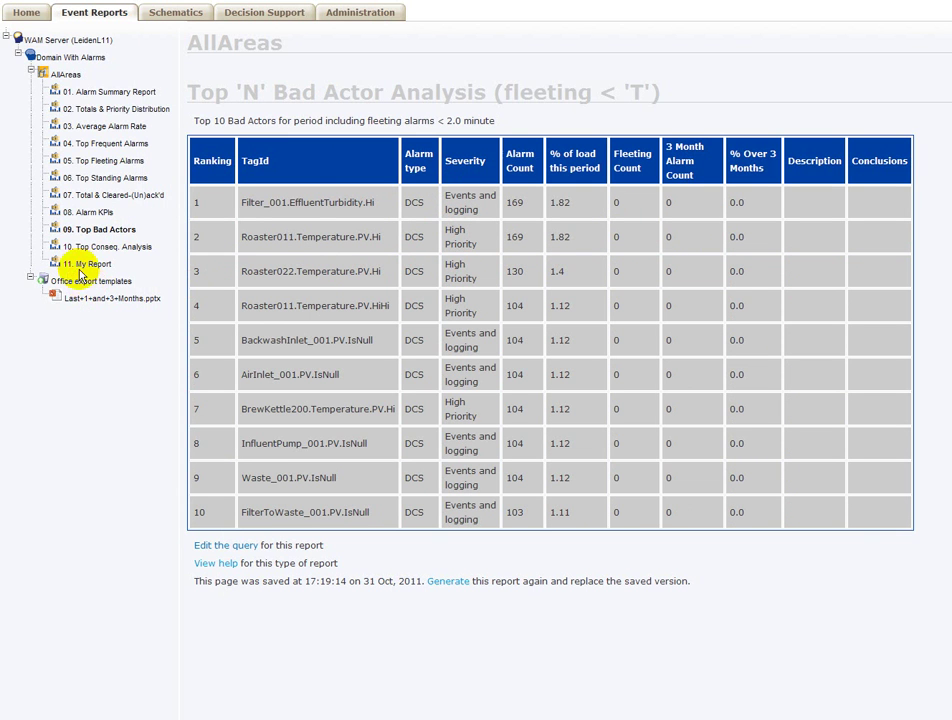
pyautogui.click(137, 247)
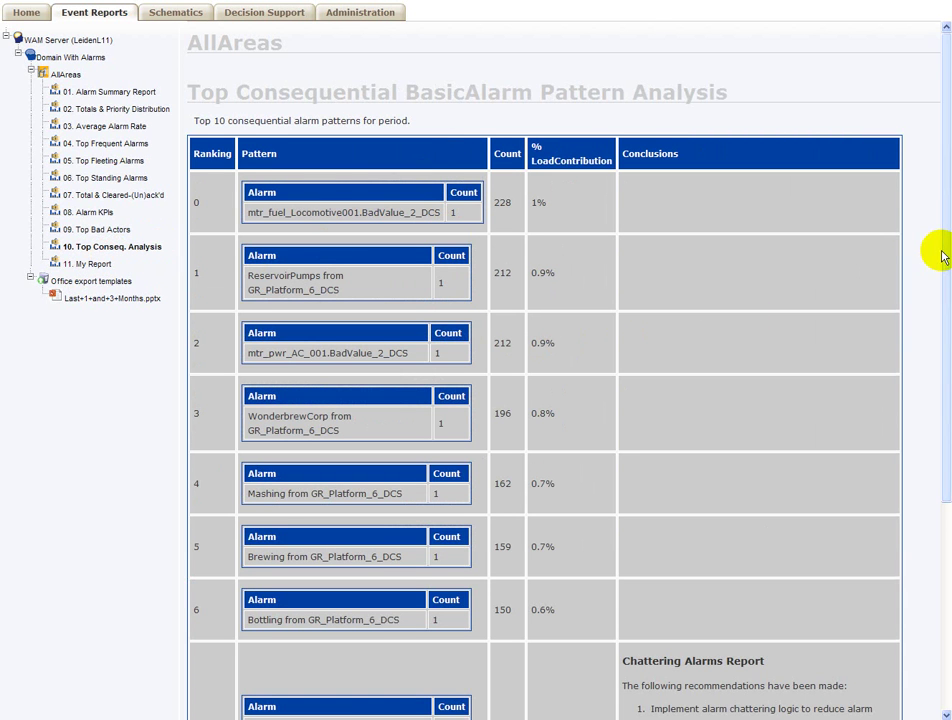
pyautogui.moveTo(941, 255); pyautogui.dragTo(940, 318)
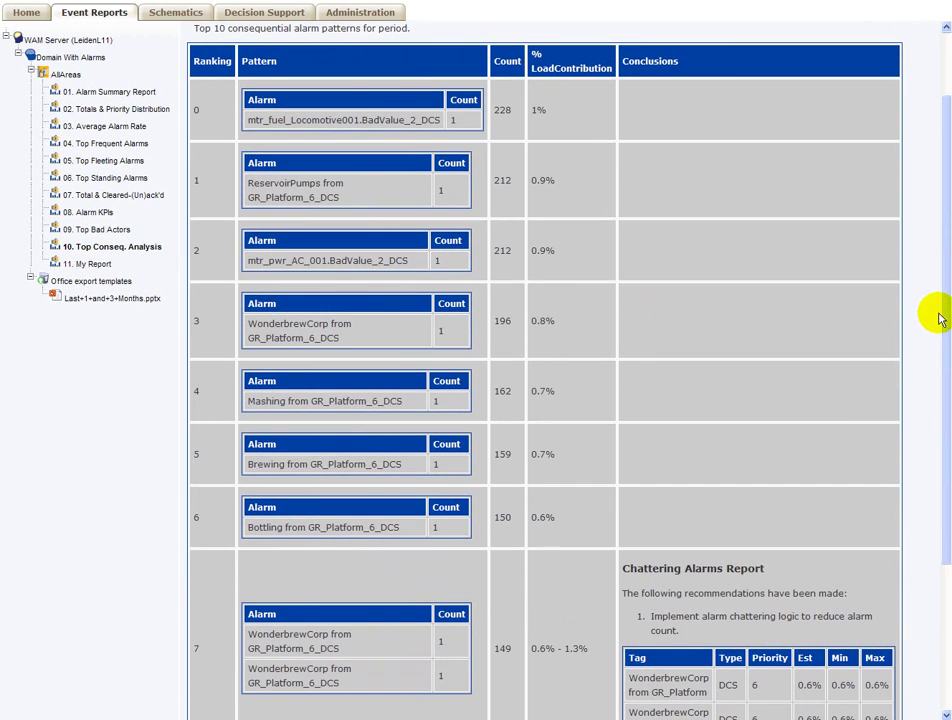
# - Download the office export template Last+1+and+3+Months.pptx and open it in PowerPoint
pyautogui.click(99, 283)
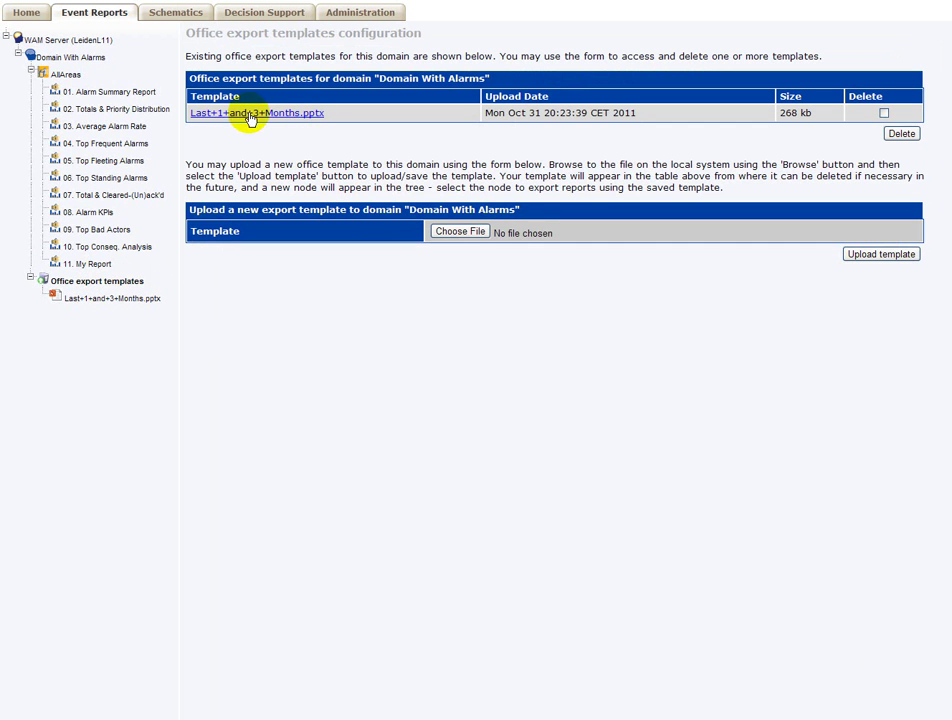
pyautogui.click(307, 116)
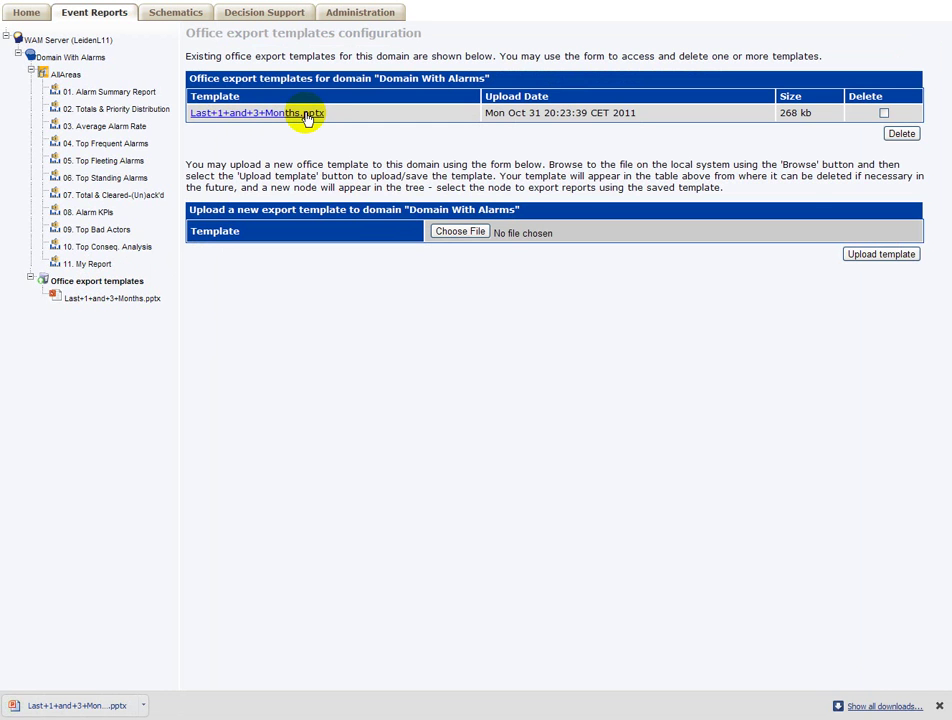
pyautogui.click(112, 706)
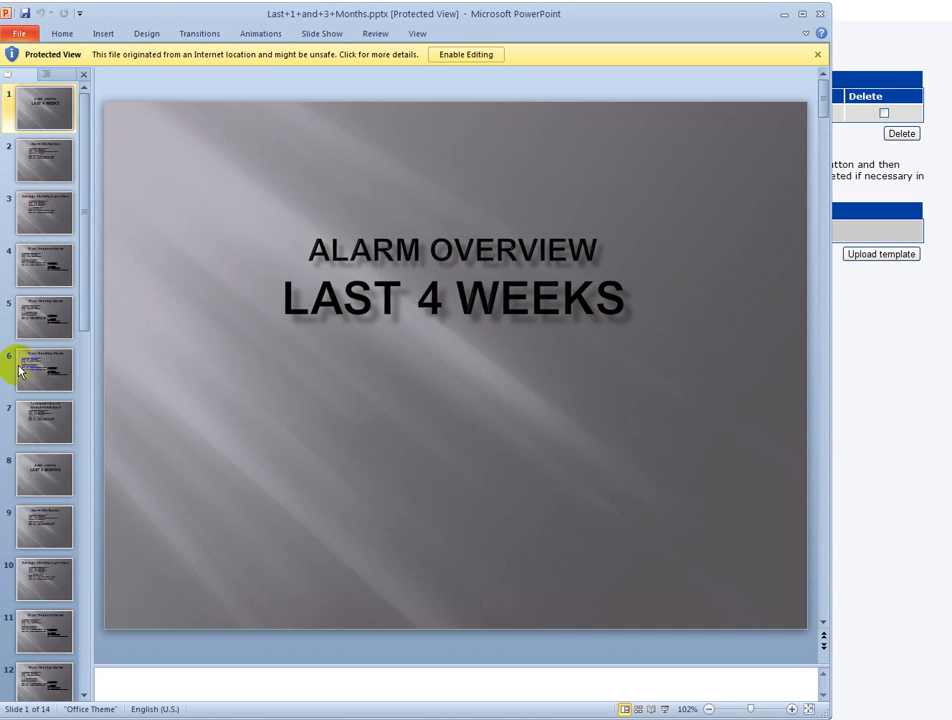
# - Examine the report descriptors on template slides 7, 9 and 10, and close the presentation
pyautogui.click(62, 437)
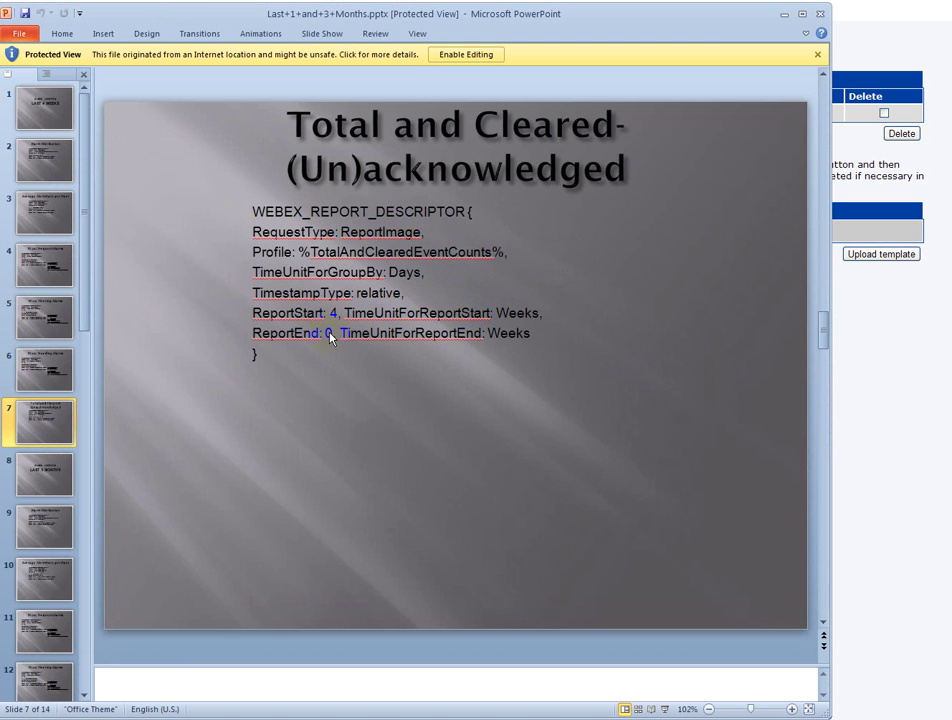
pyautogui.click(57, 520)
pyautogui.click(57, 577)
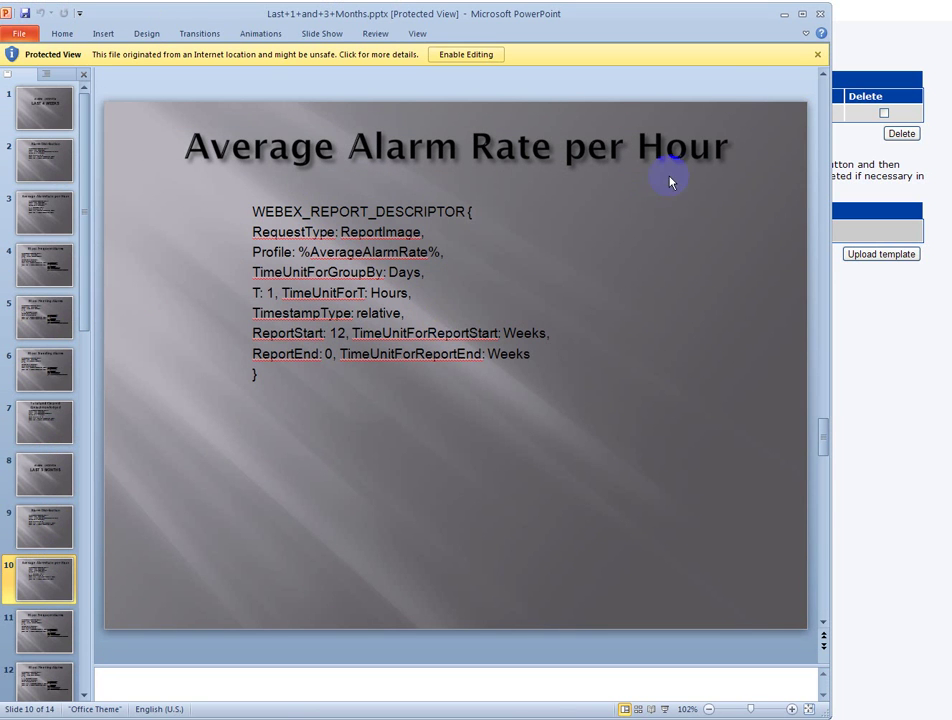
pyautogui.click(821, 14)
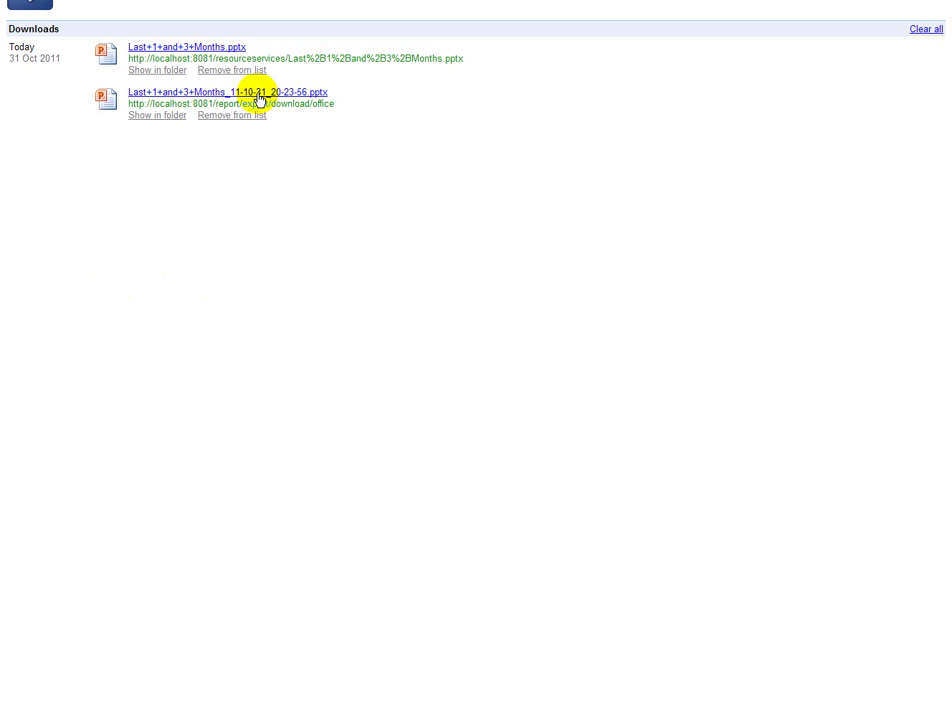
# - Open the exported presentation Last+1+and+3+Months_11-10-31_20-23-56.pptx, examine the report charts on slides 2 to 7, and close it and the downloads page
pyautogui.click(258, 95)
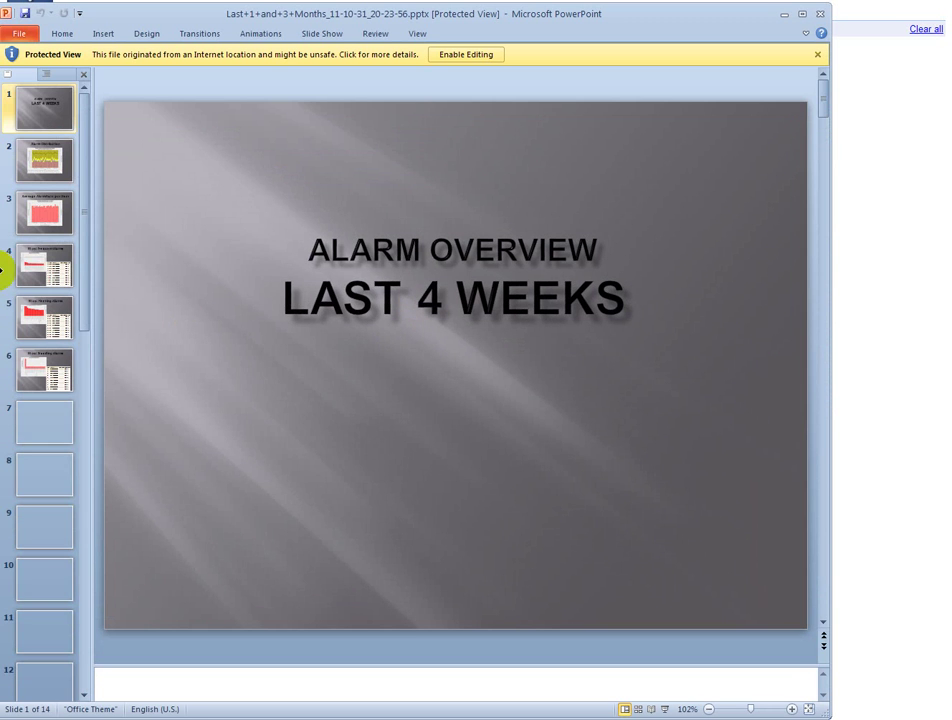
pyautogui.click(28, 163)
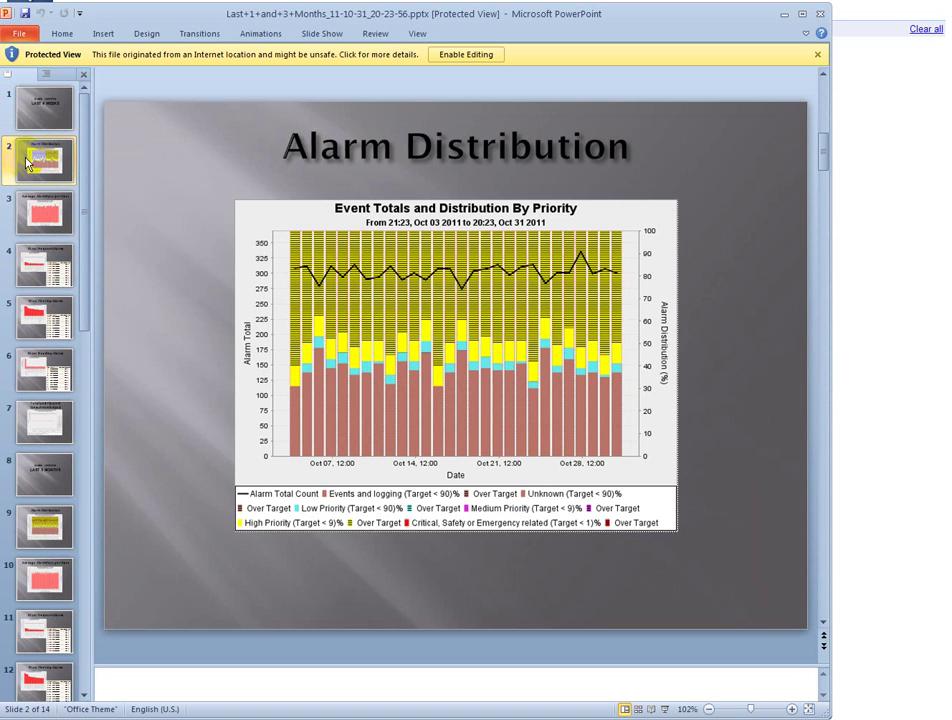
pyautogui.click(40, 212)
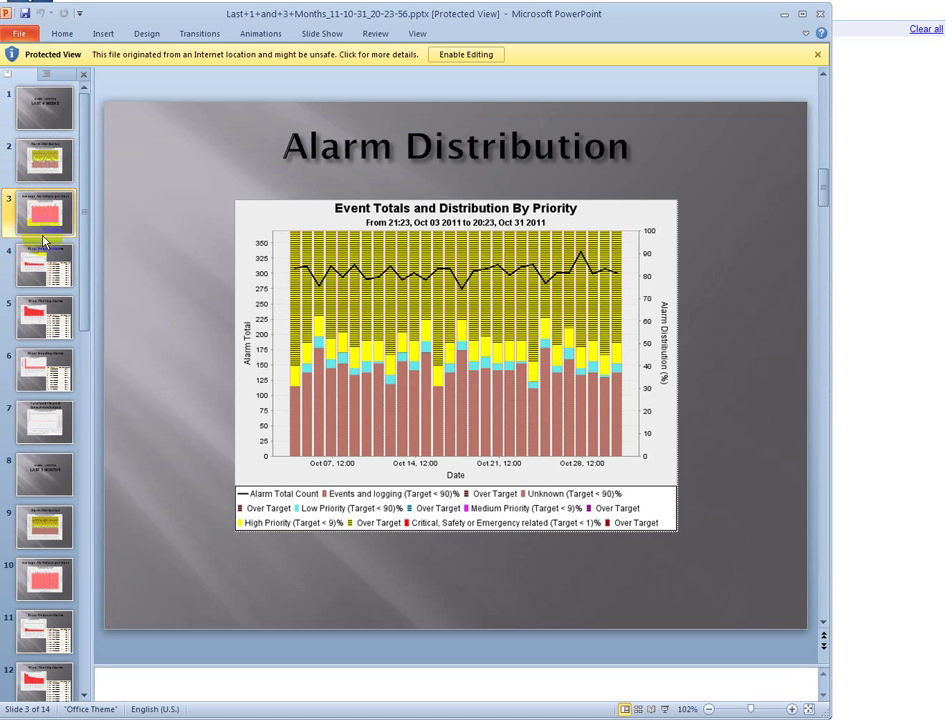
pyautogui.click(44, 270)
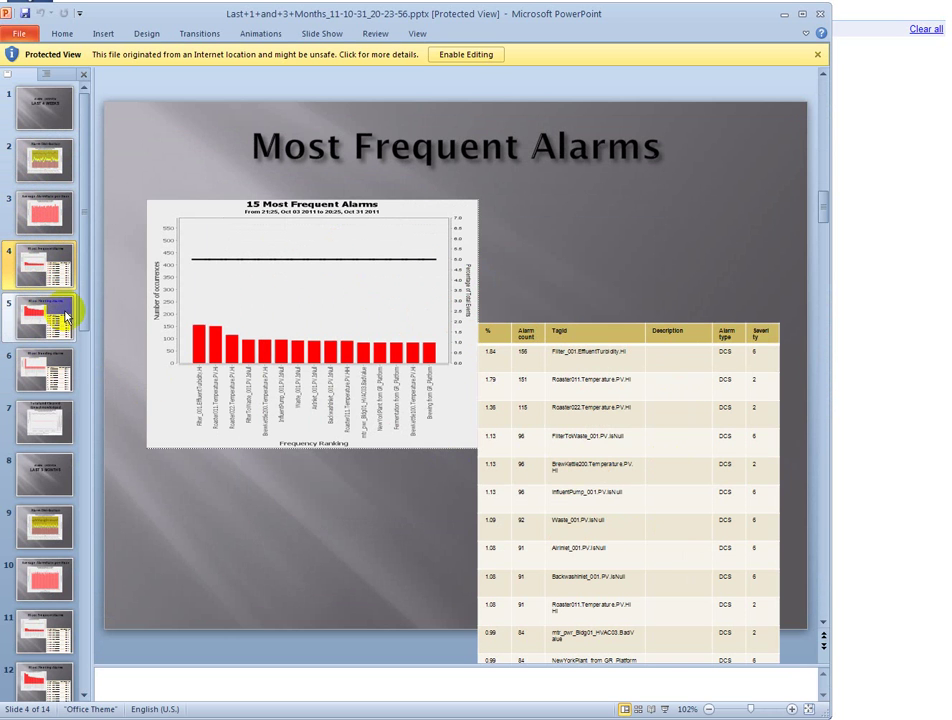
pyautogui.click(45, 318)
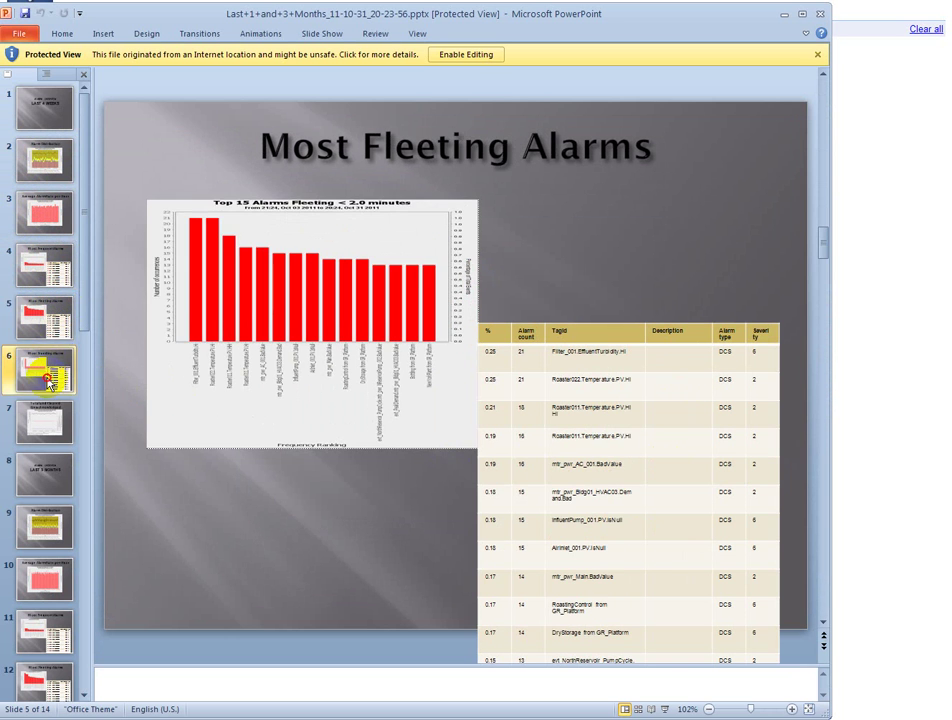
pyautogui.click(45, 370)
pyautogui.click(55, 420)
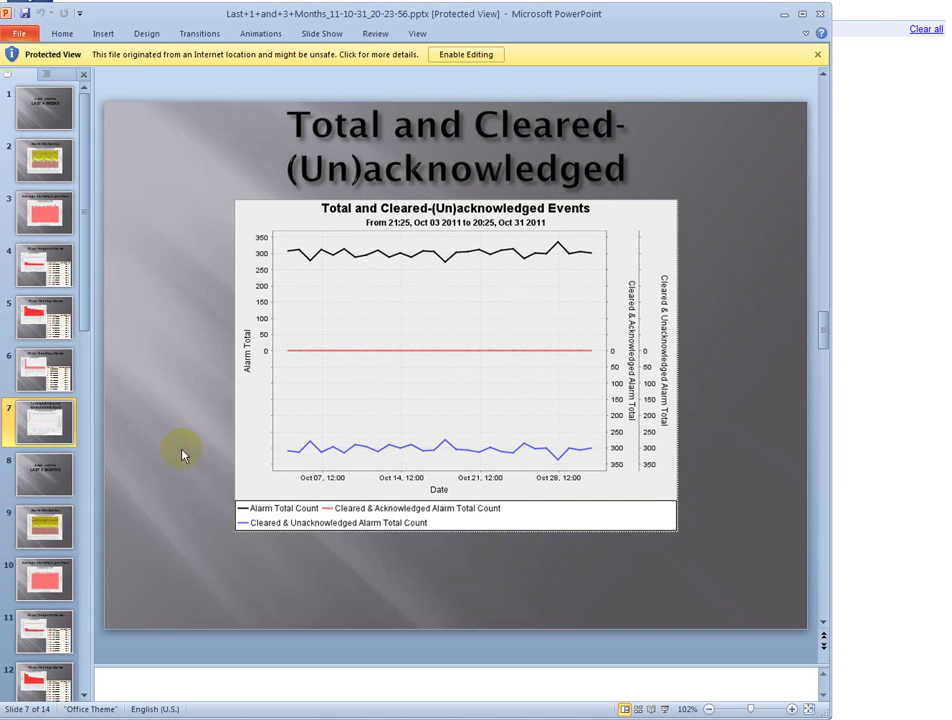
pyautogui.click(819, 14)
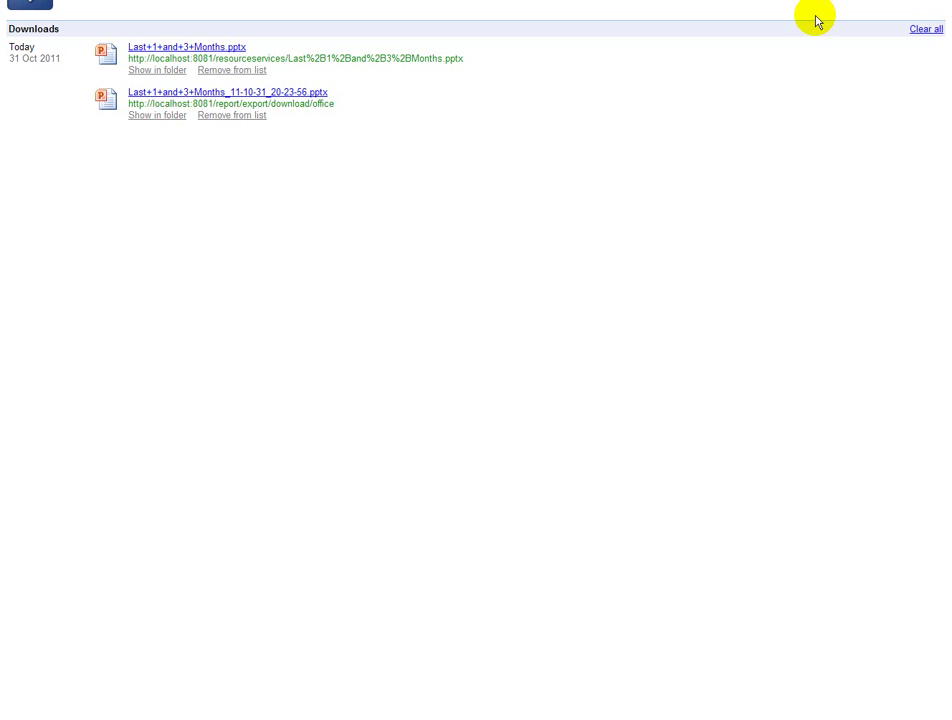
pyautogui.hotkey('ctrl', 'w')
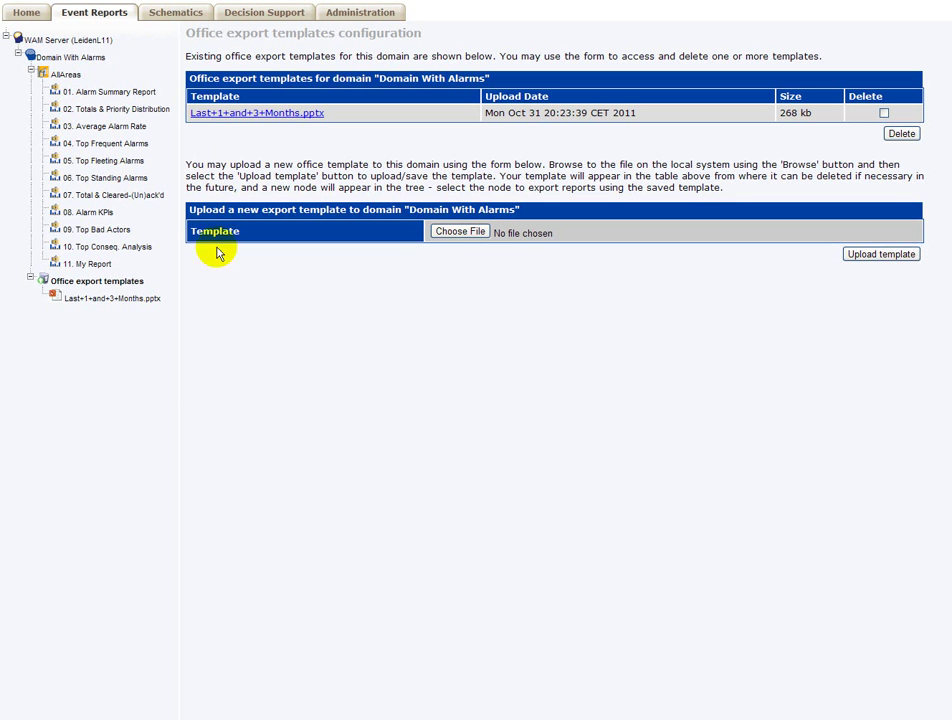
# - View the event database's connection status and connection configuration in the administration settings, and collapse that section
pyautogui.click(376, 16)
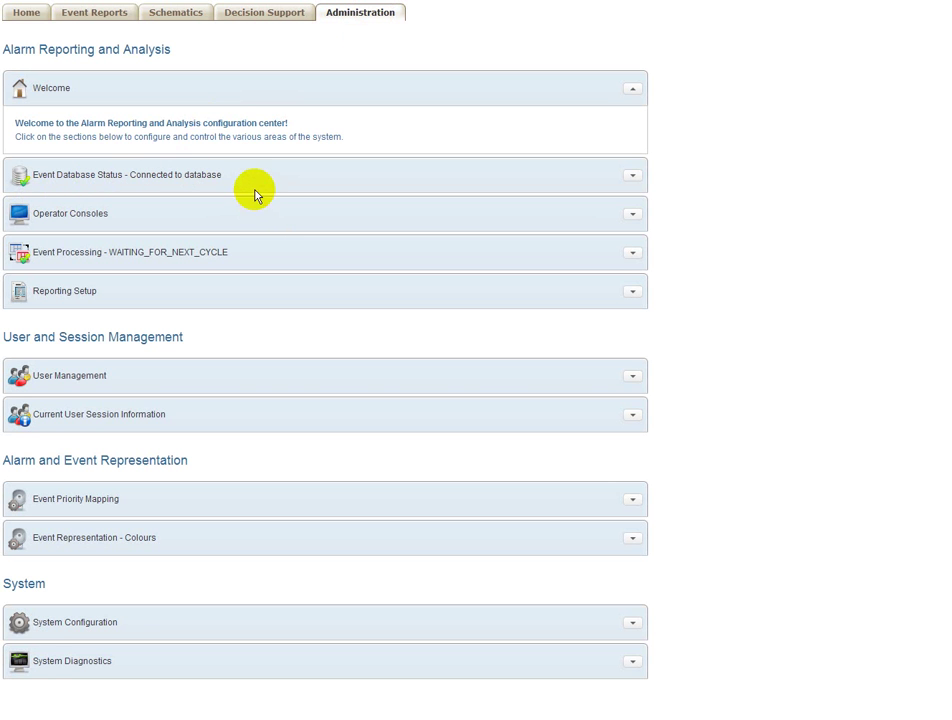
pyautogui.click(55, 176)
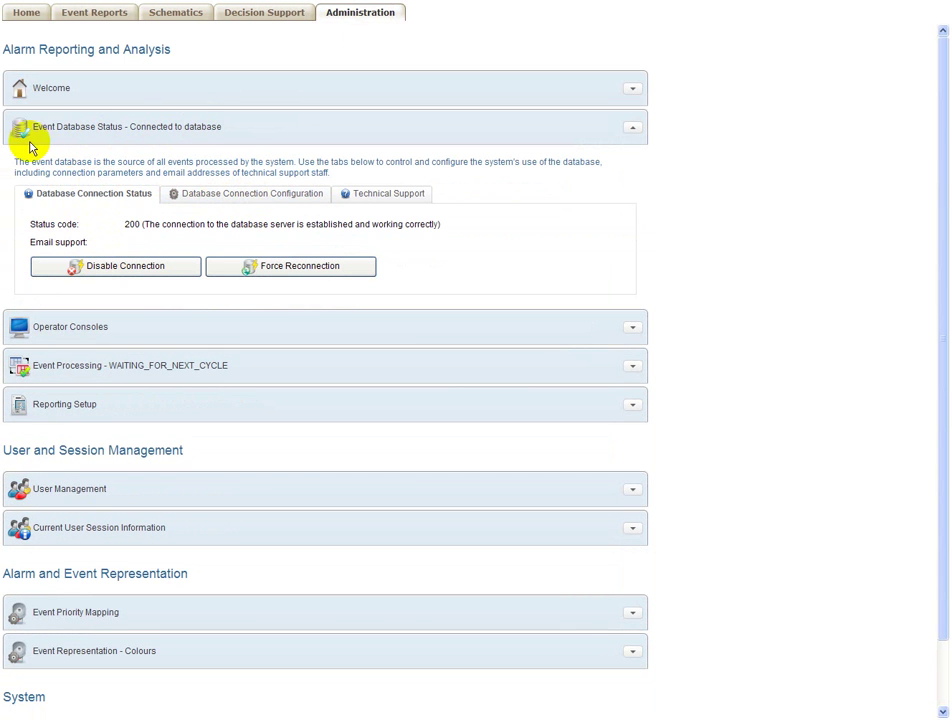
pyautogui.click(172, 200)
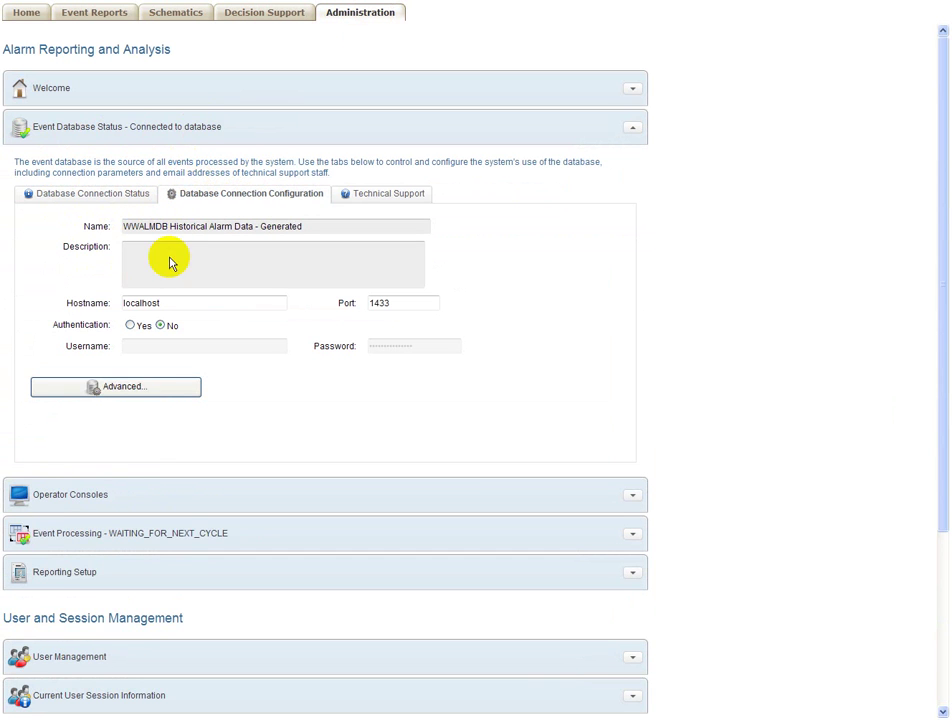
pyautogui.click(632, 129)
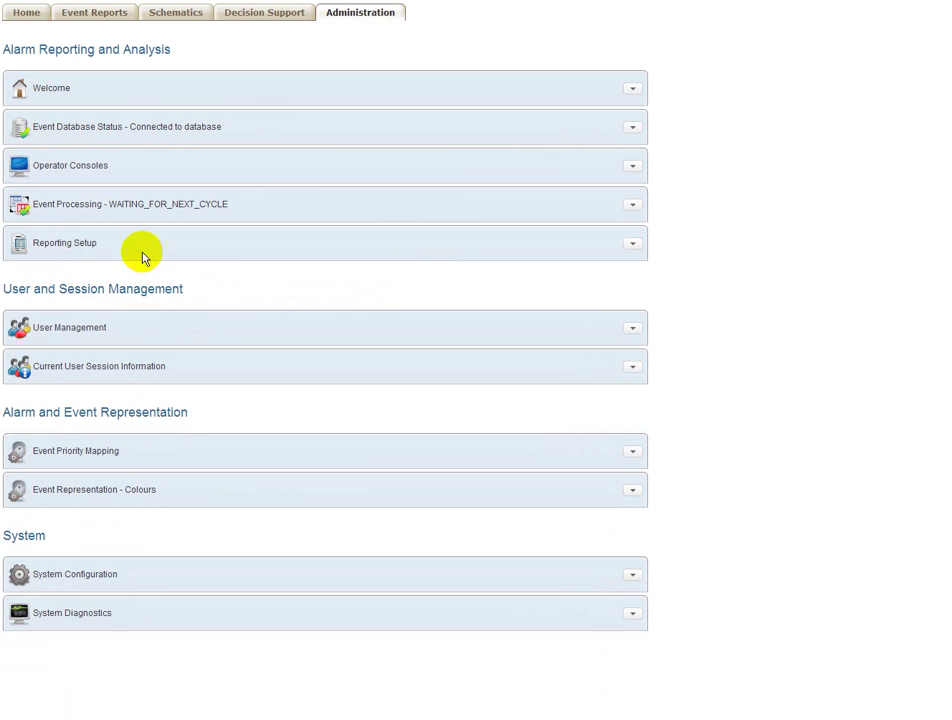
# - Examine the reporting setup's KPI targets, reporting frequency and report distribution settings, and collapse the section
pyautogui.click(64, 244)
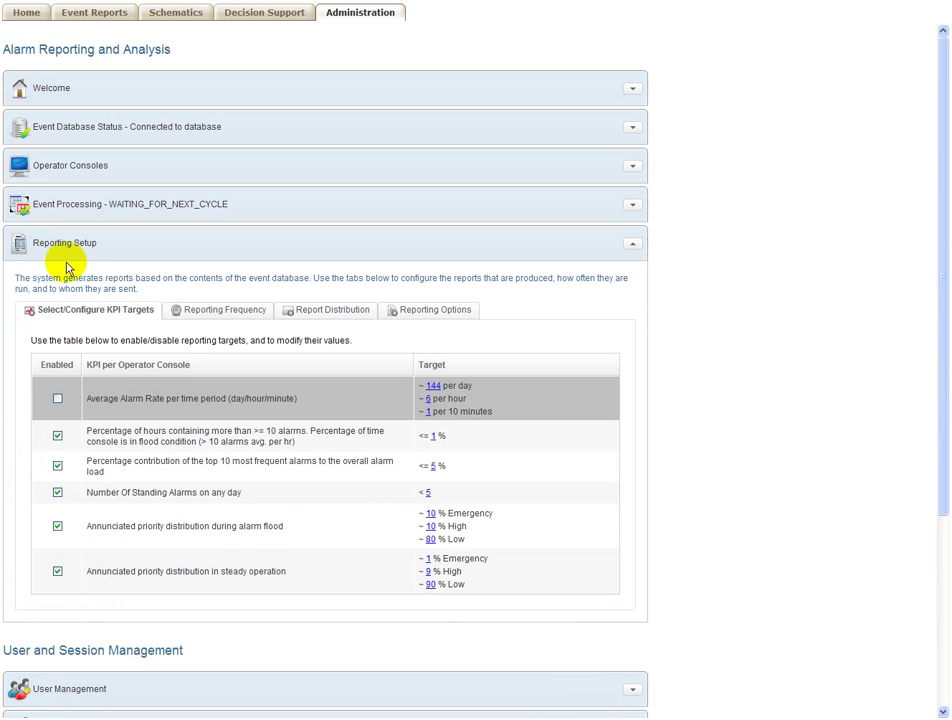
pyautogui.click(52, 403)
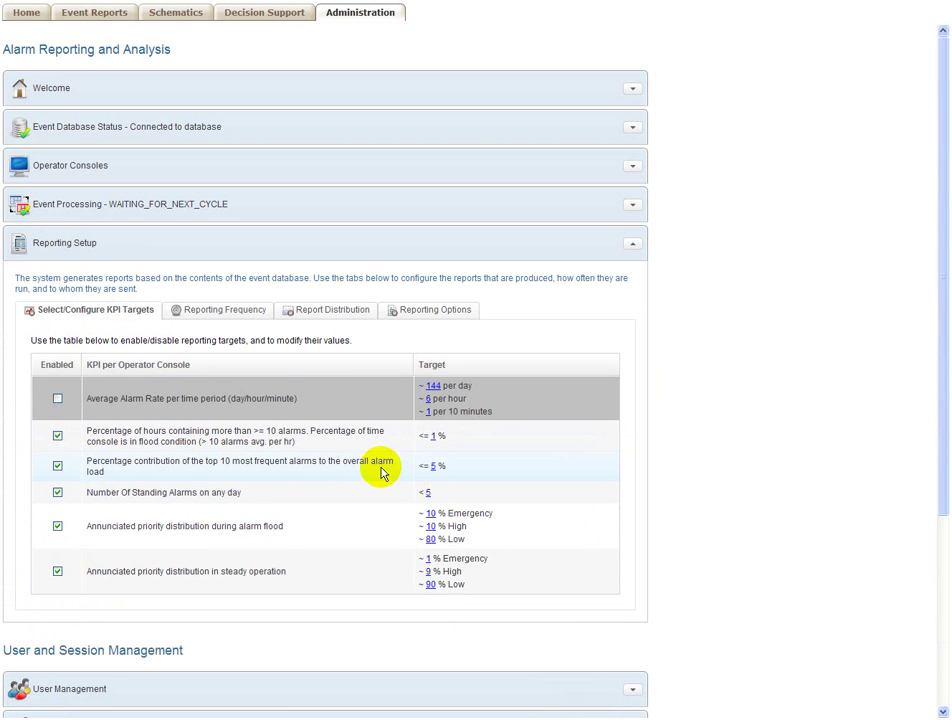
pyautogui.click(237, 319)
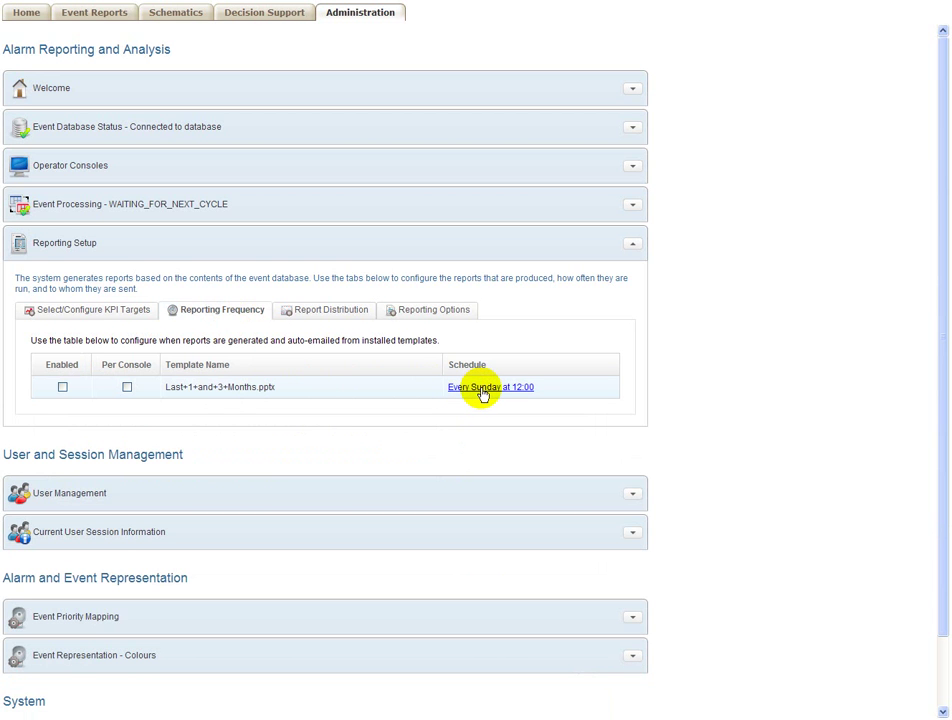
pyautogui.click(339, 309)
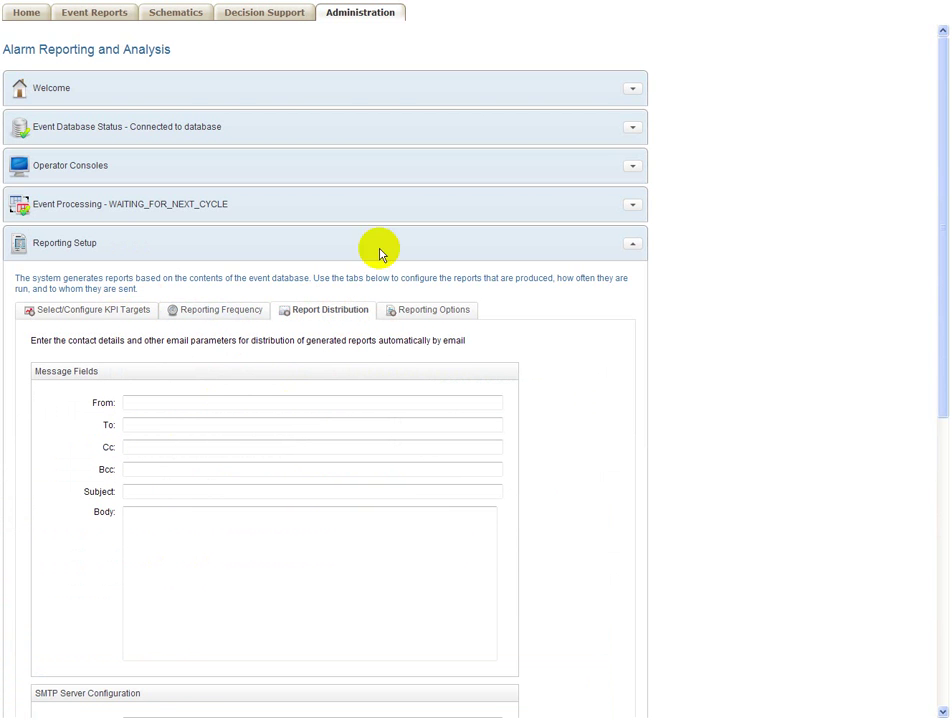
pyautogui.click(634, 246)
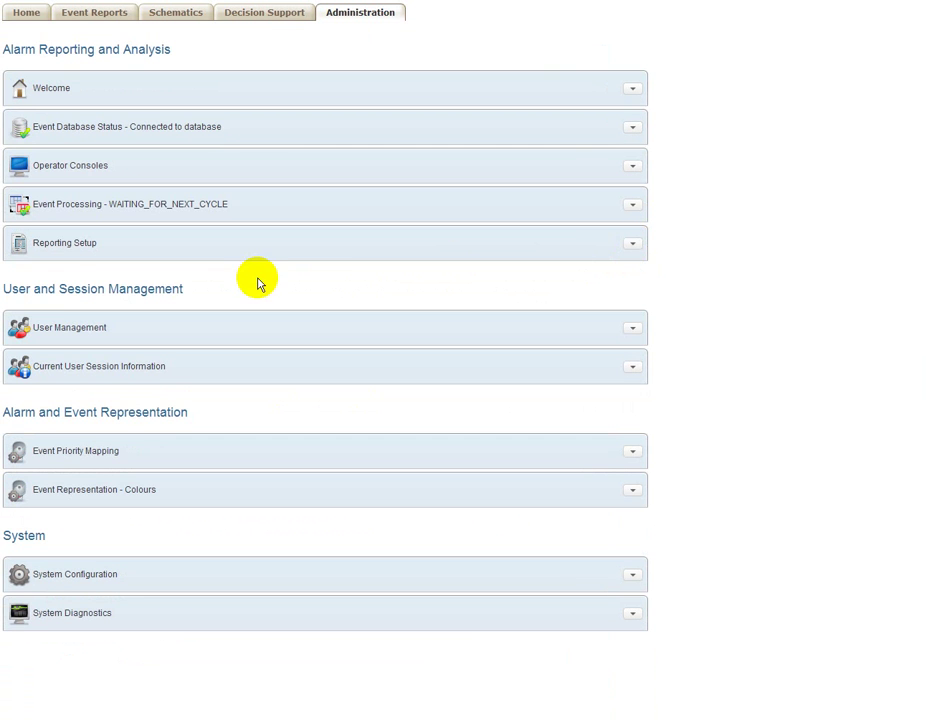
# - View the user management accounts and the system diagnostics section, and return to the event reports
pyautogui.click(55, 331)
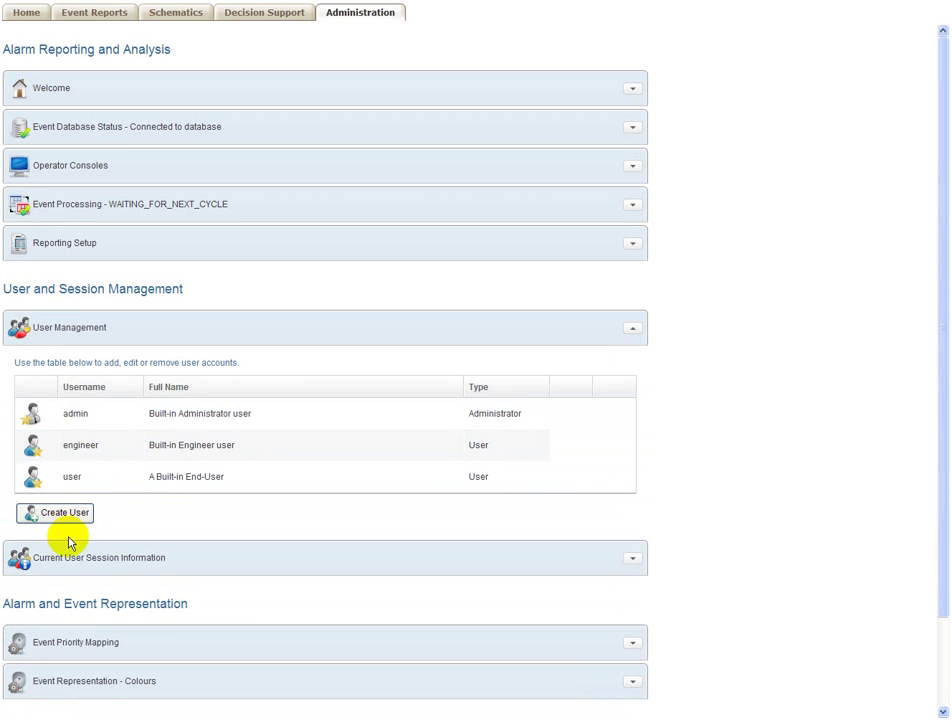
pyautogui.click(634, 329)
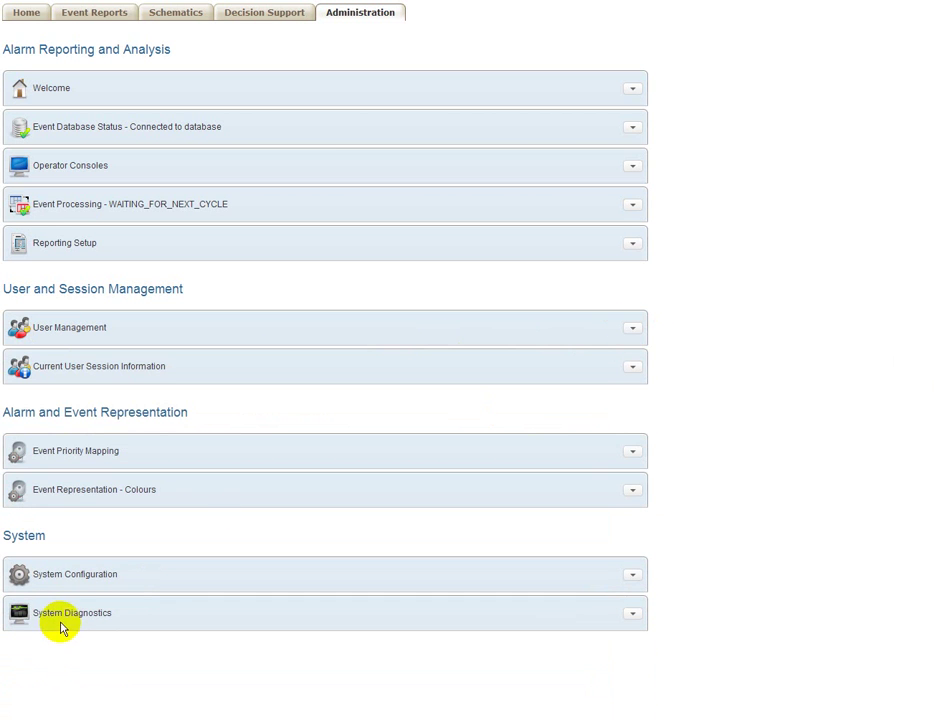
pyautogui.click(60, 615)
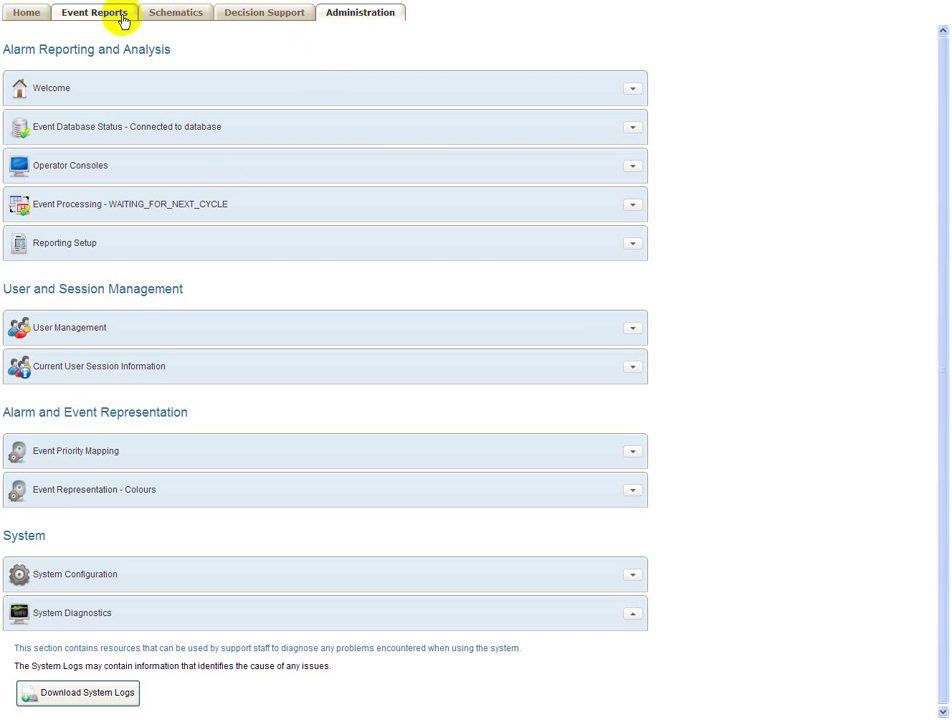
pyautogui.click(80, 19)
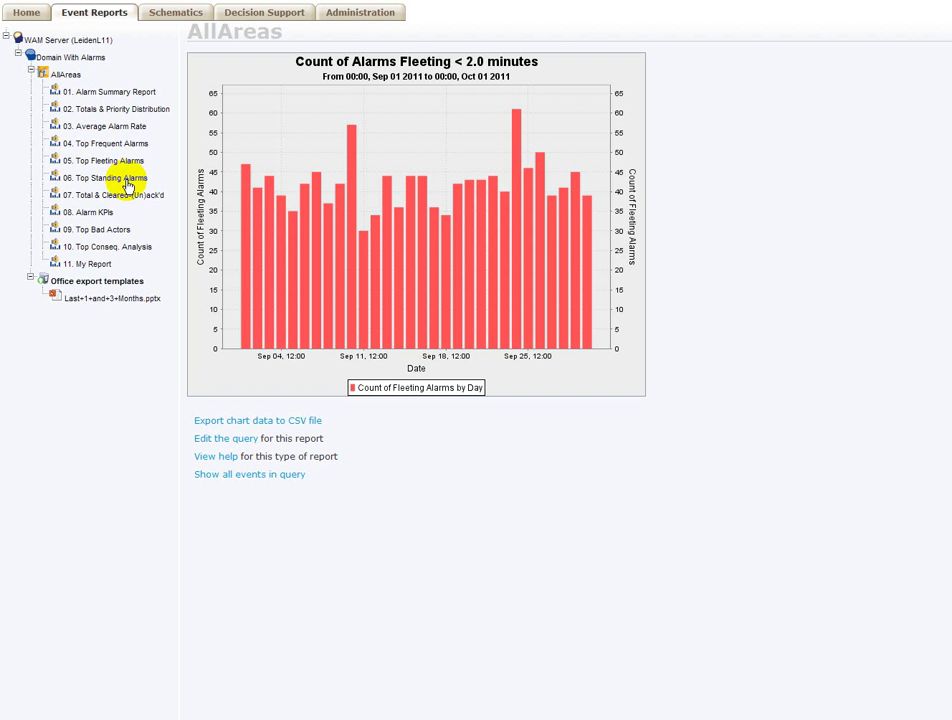